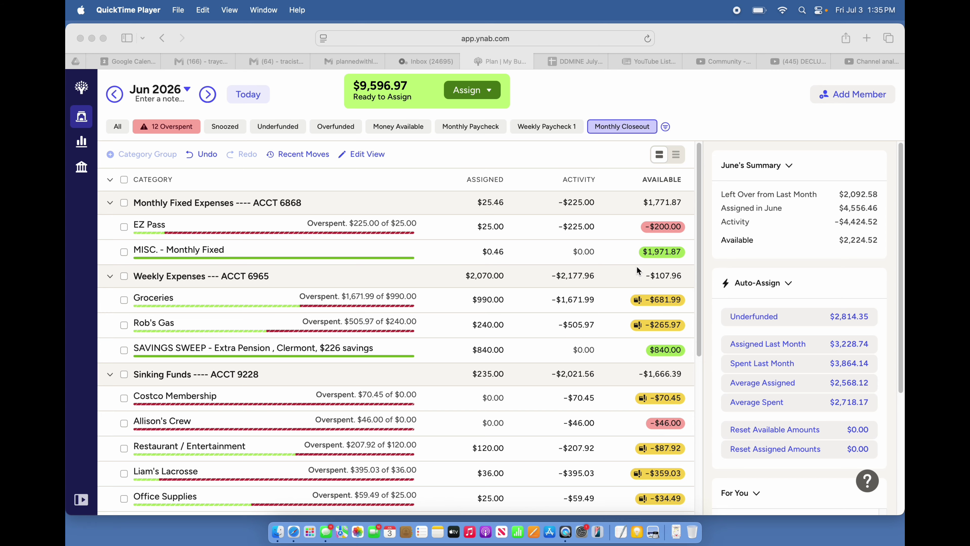
Move $200.00 from the MISC. - Monthly Fixed category to EZ Pass in the June 2026 plan.
left_click(666, 254)
left_click(666, 253)
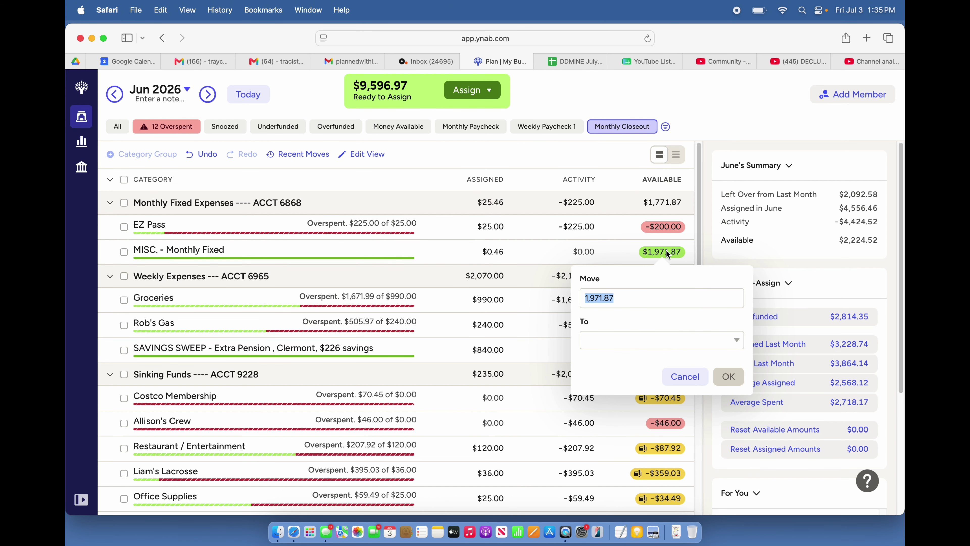
type("200.00")
left_click(590, 341)
type("EZ")
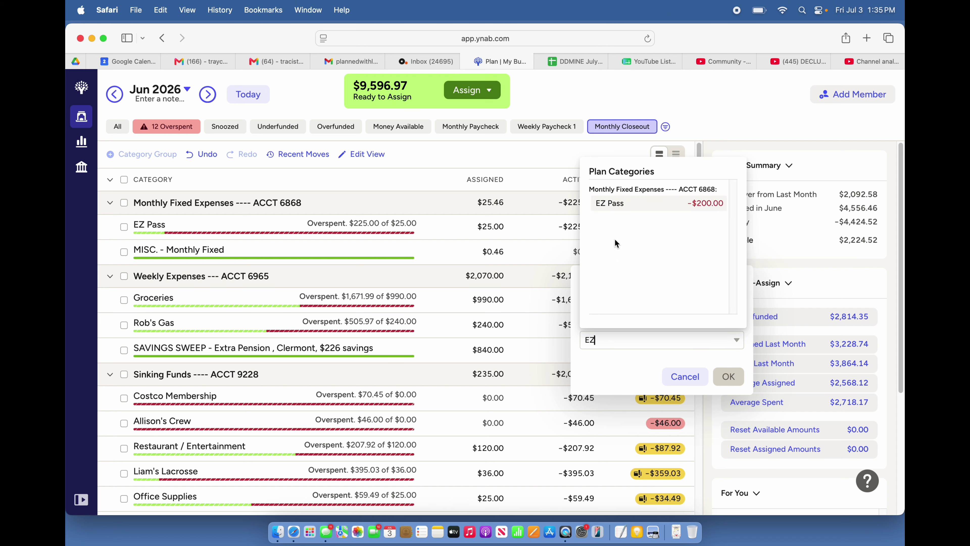
left_click(623, 204)
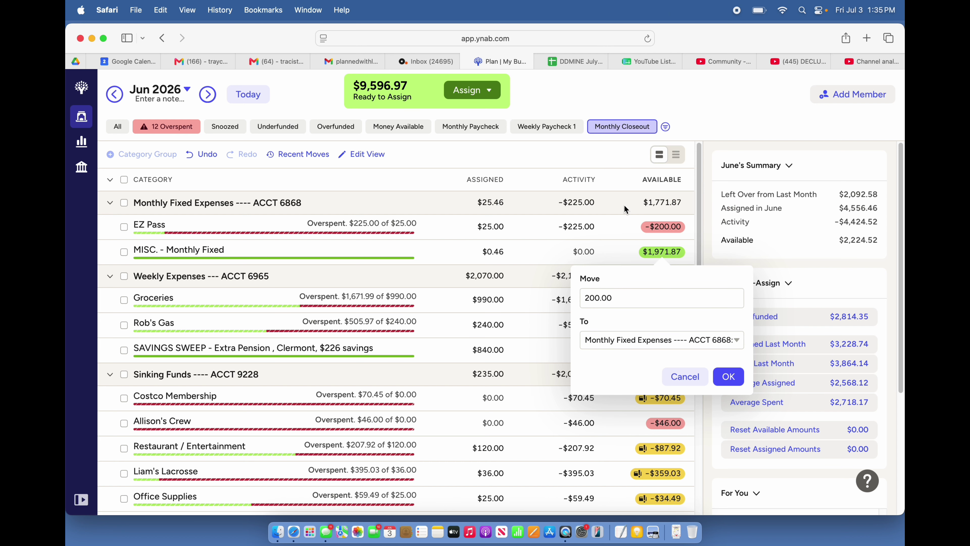
left_click(728, 376)
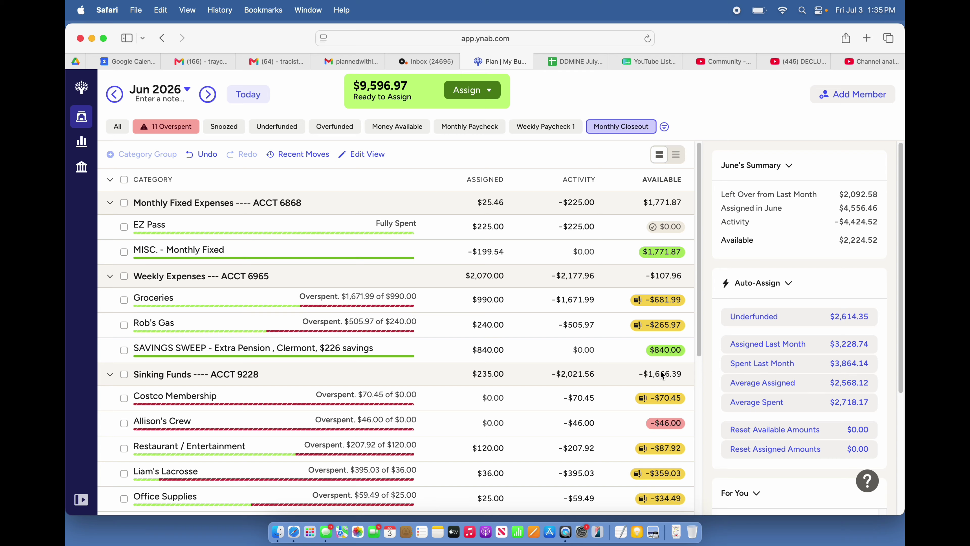
Move $681.99 from the SAVINGS SWEEP category to Groceries.
mouse_move(662, 374)
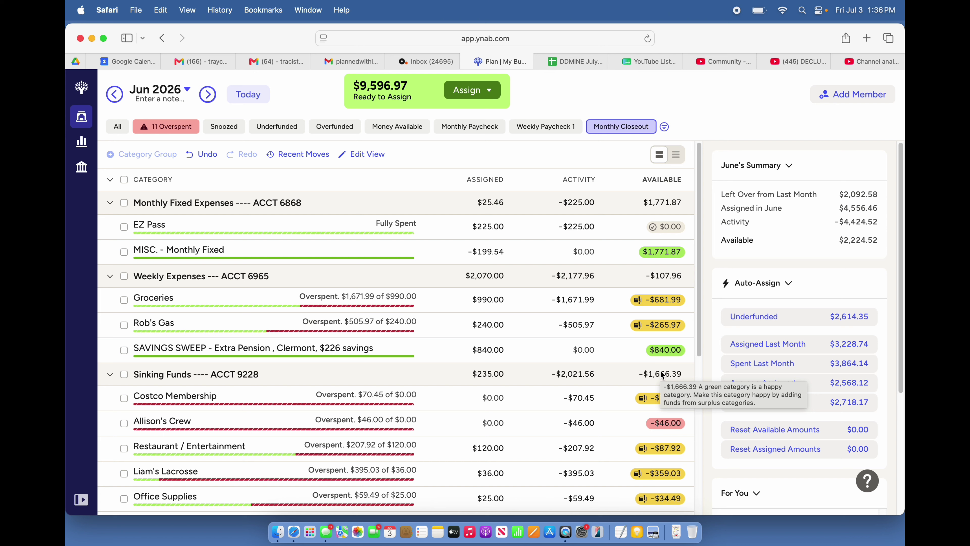
left_click(663, 350)
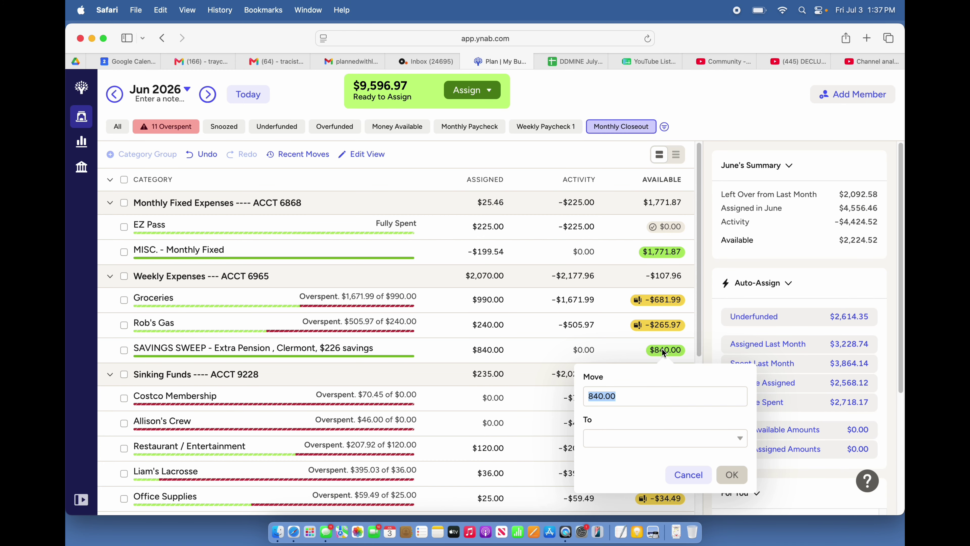
type("681.99")
left_click(610, 437)
type("Grocer")
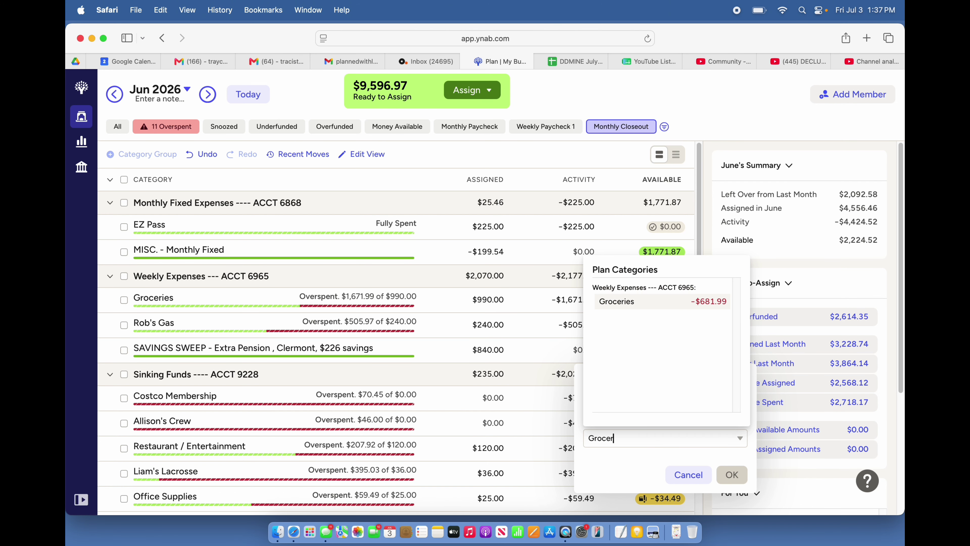
left_click(654, 302)
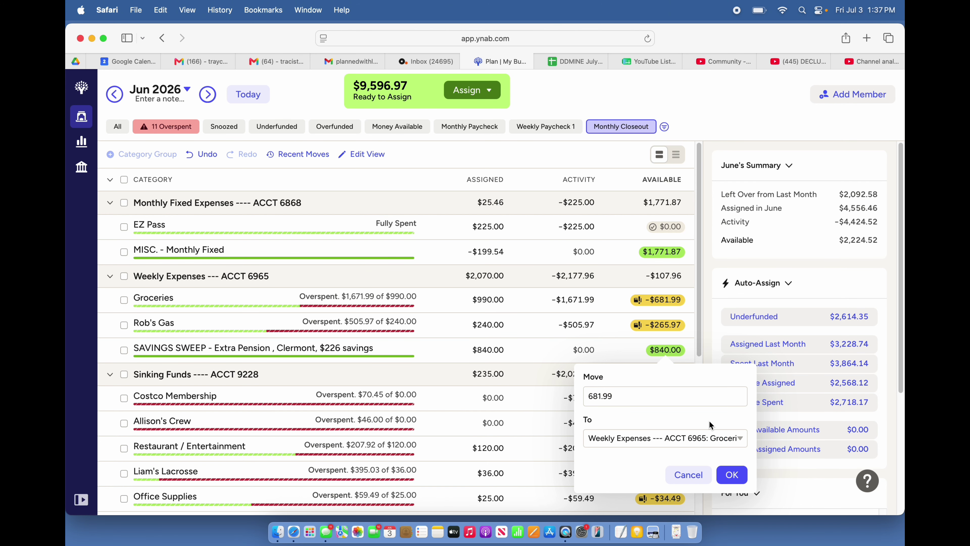
left_click(732, 474)
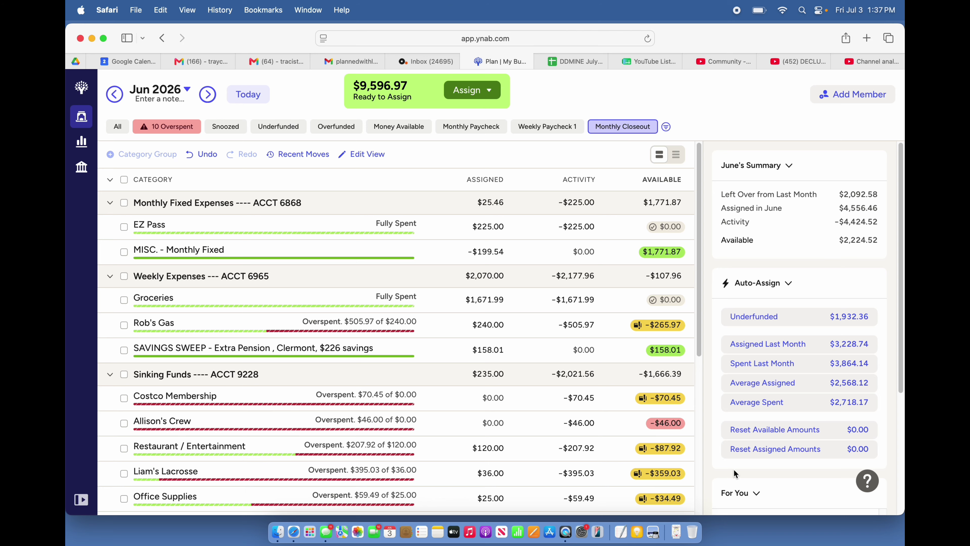
Move the entire remaining $158.01 from the SAVINGS SWEEP category to the gas category in Weekly Expenses.
left_click(666, 350)
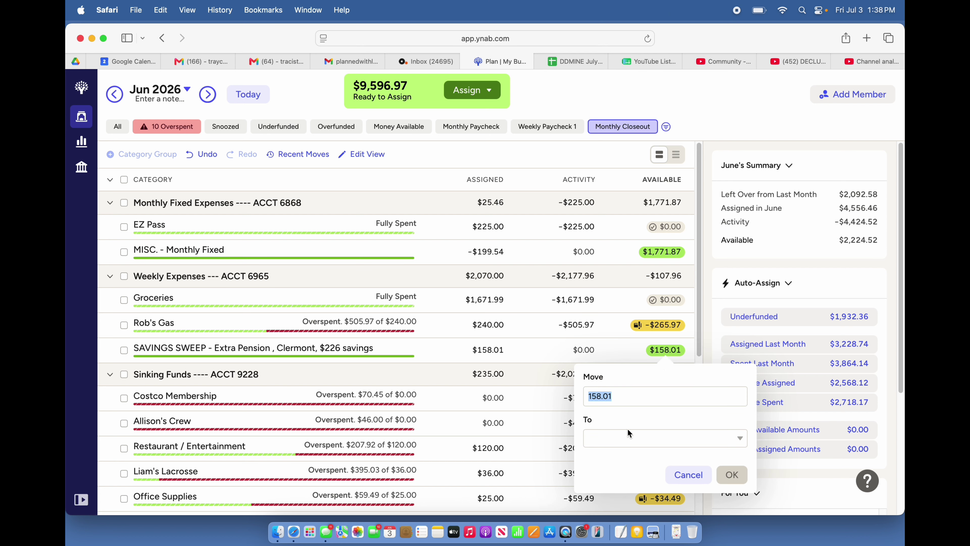
left_click(625, 444)
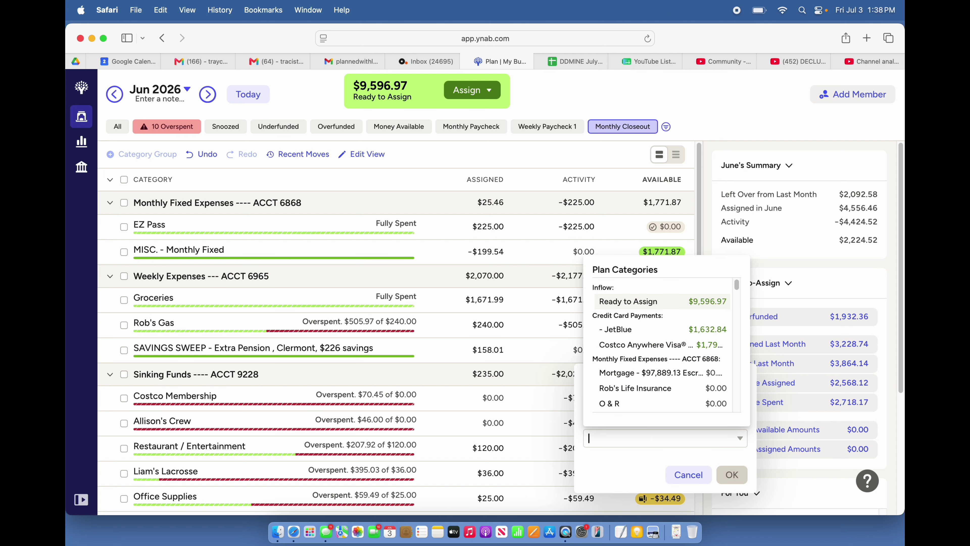
type("ROb gas")
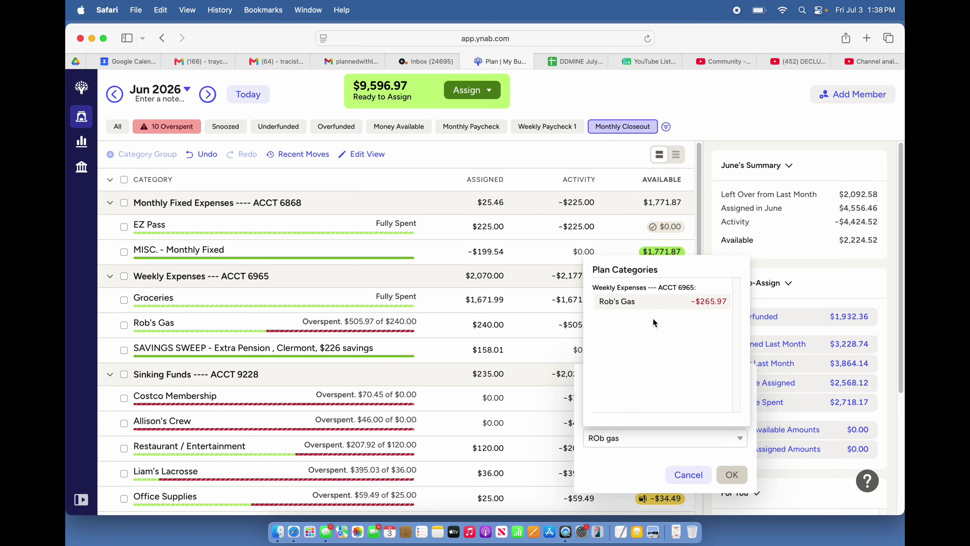
left_click(655, 302)
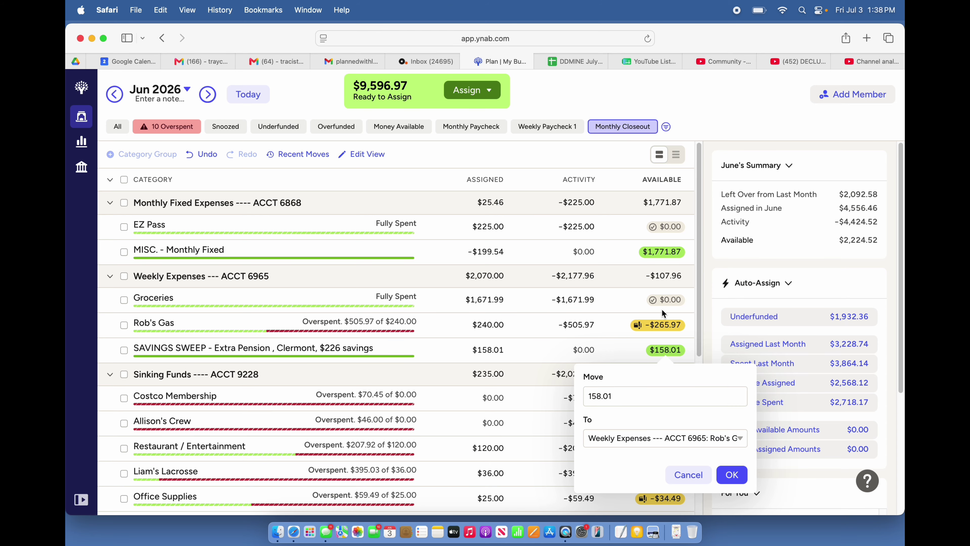
left_click(732, 474)
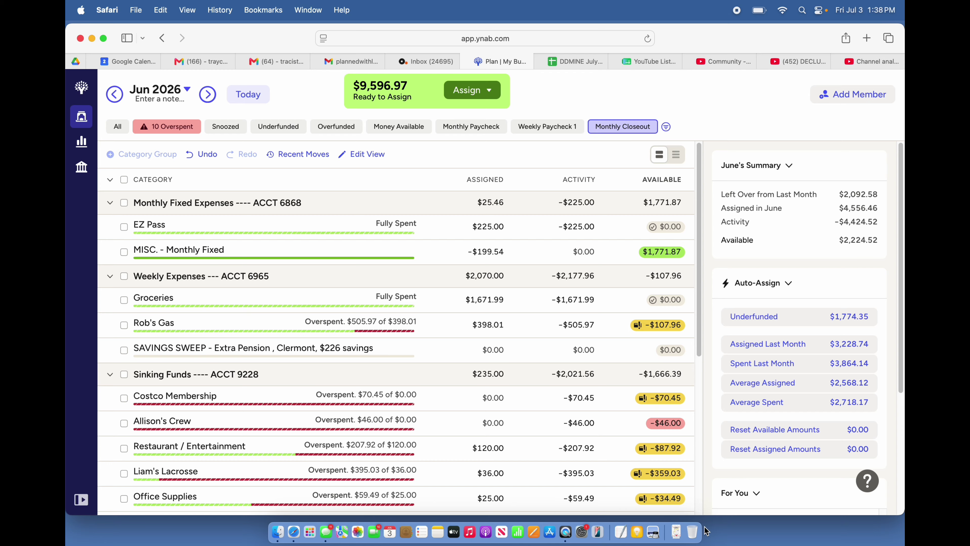
Move $107.96 from the Baby Emergency Fund to the gas category in Weekly Expenses.
scroll(522, 422, "down", 6)
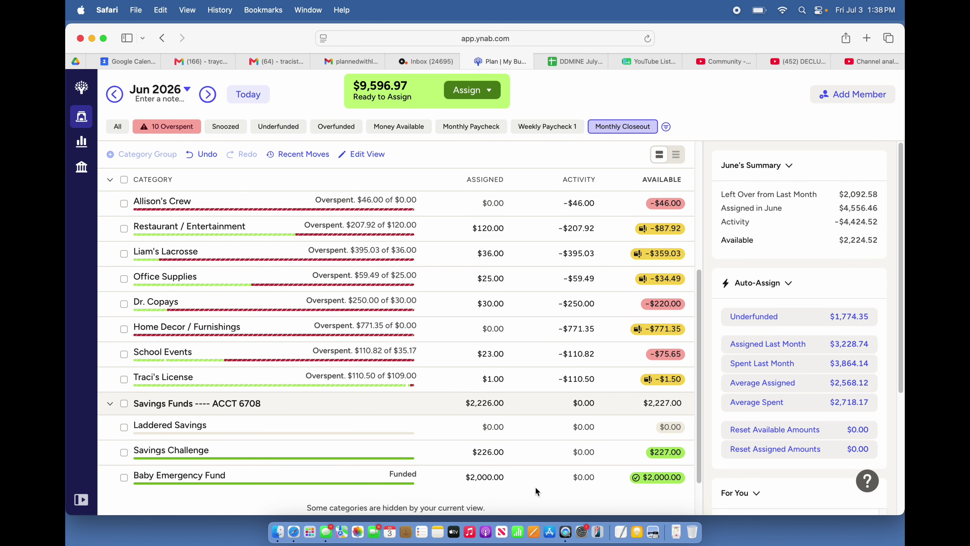
mouse_move(651, 482)
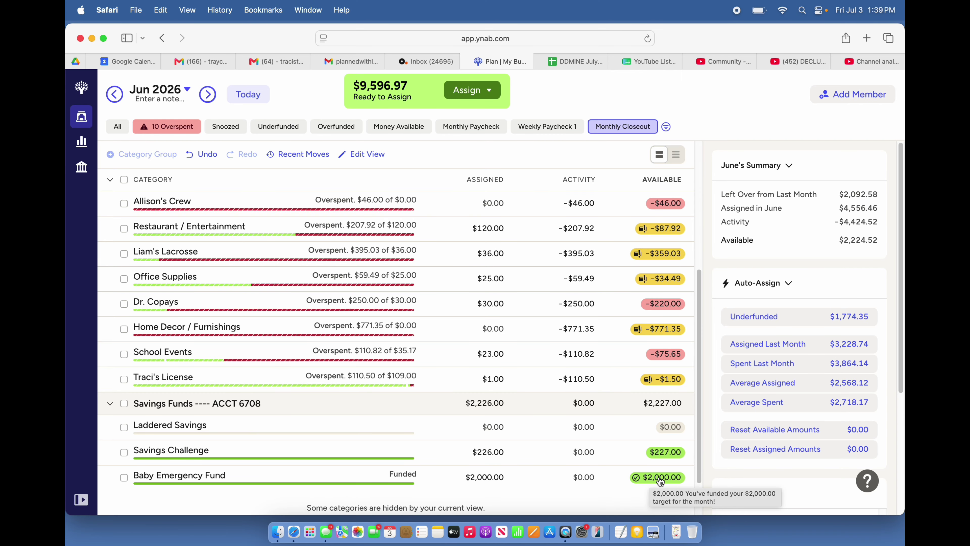
scroll(659, 481, "up", 5)
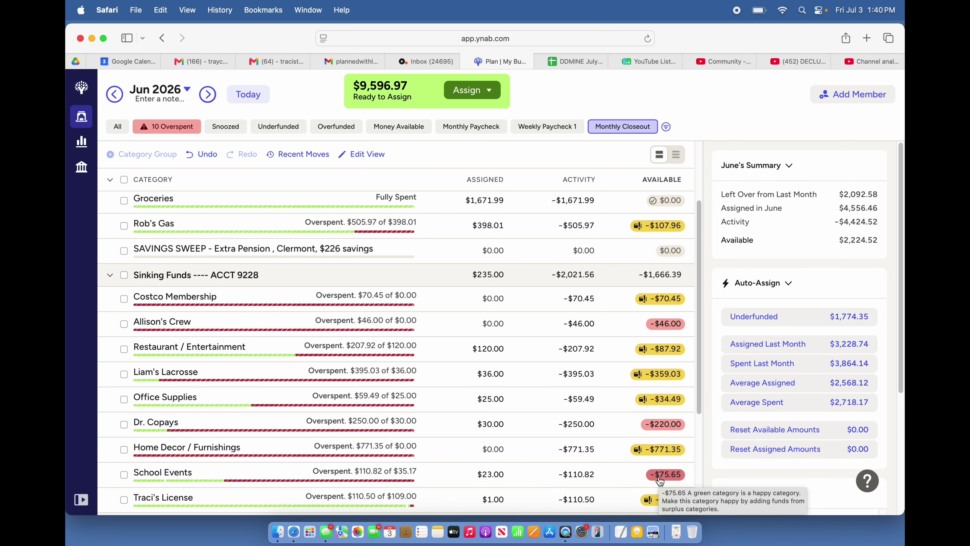
scroll(659, 481, "down", 5)
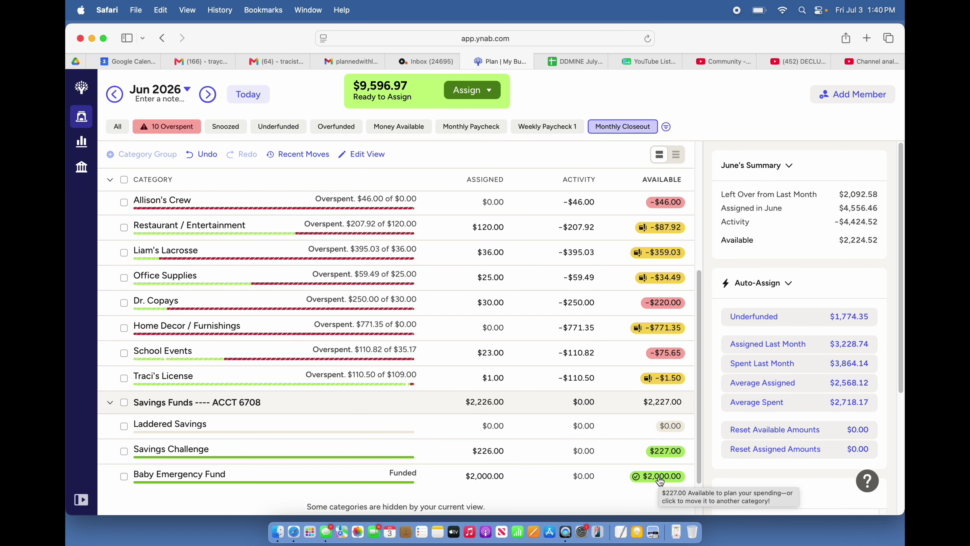
left_click(659, 478)
type("10")
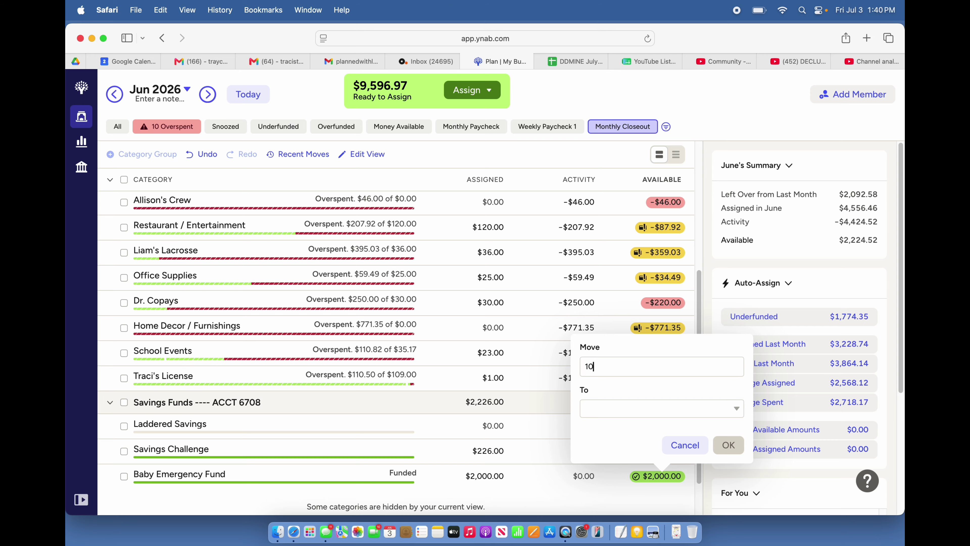
type("7.96")
left_click(614, 408)
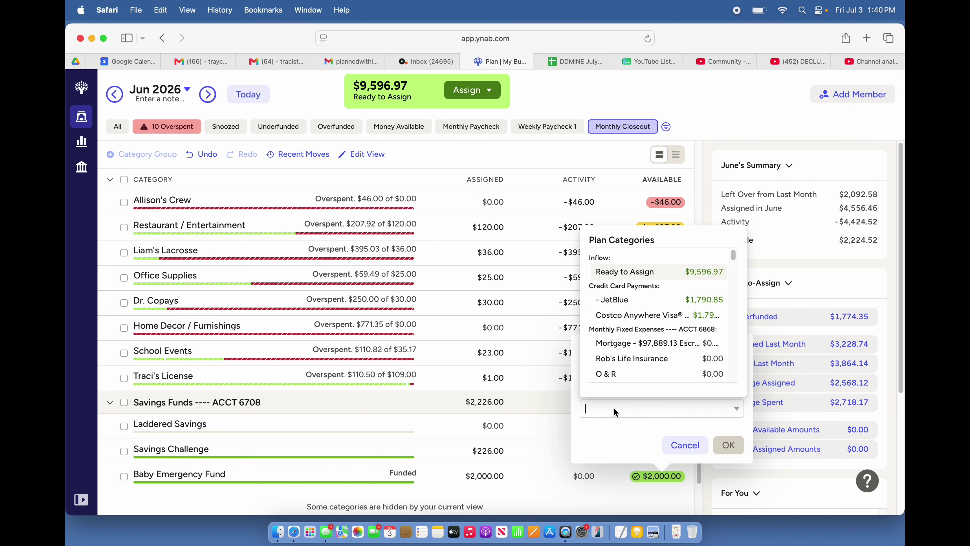
type("Rob gas")
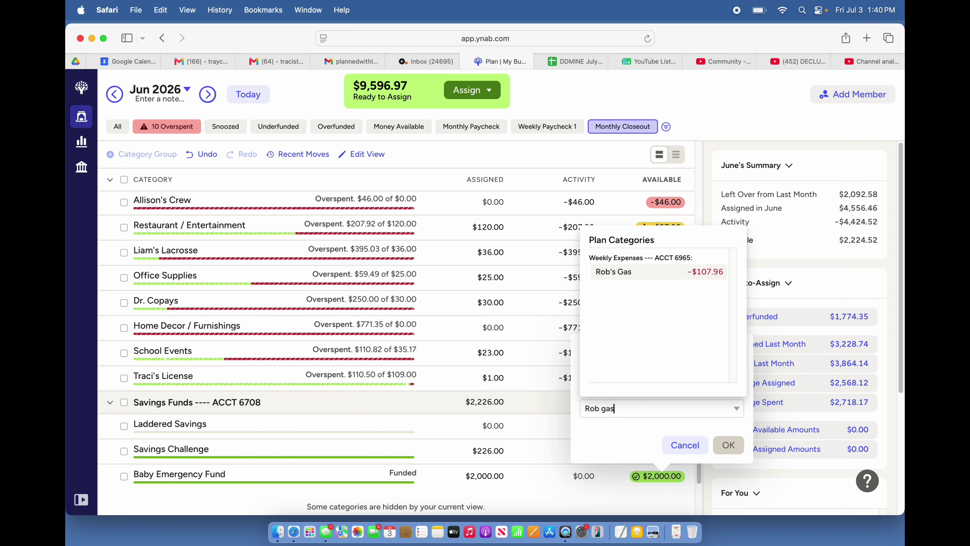
left_click(628, 272)
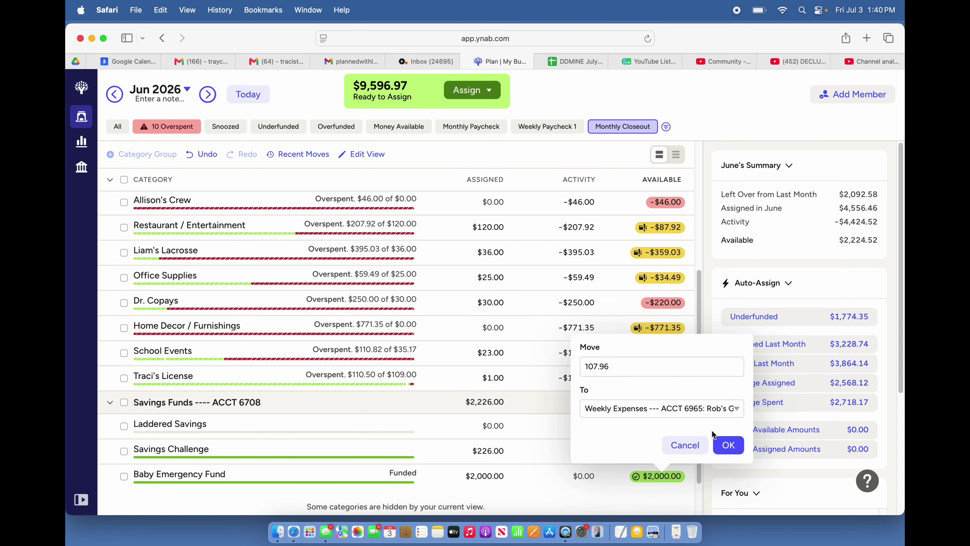
left_click(732, 445)
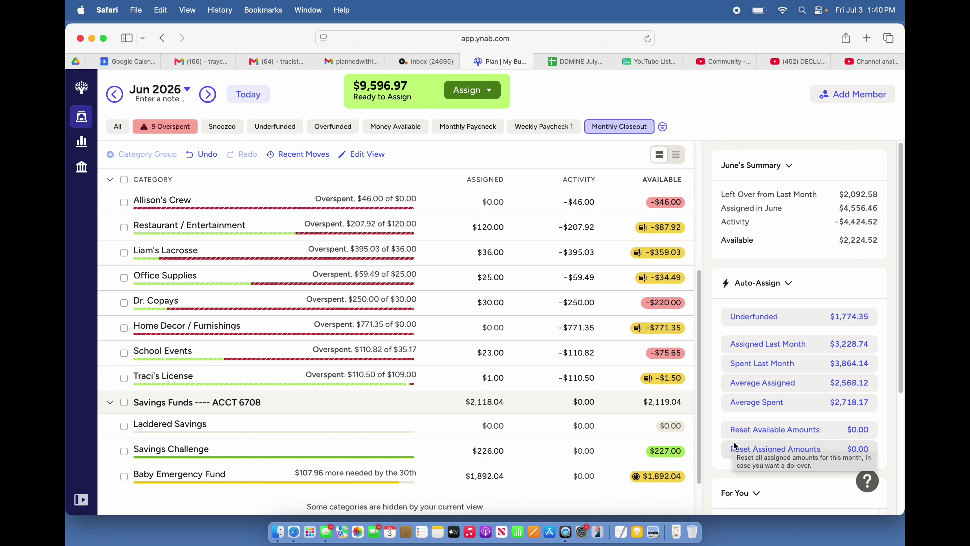
Move $70.45 from the Baby Emergency Fund to the Costco Membership category in Sinking Funds.
scroll(578, 363, "up", 3)
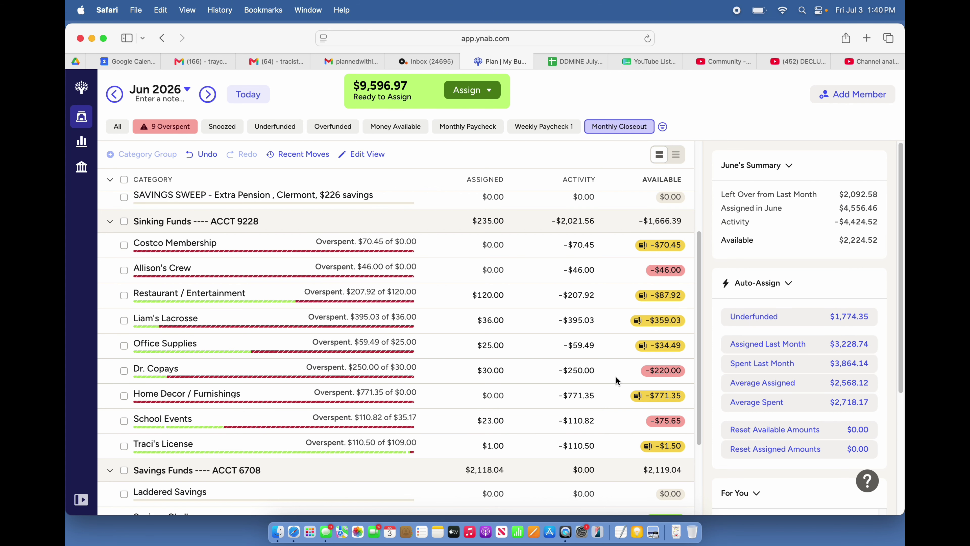
scroll(632, 435, "down", 5)
scroll(631, 436, "down", 1)
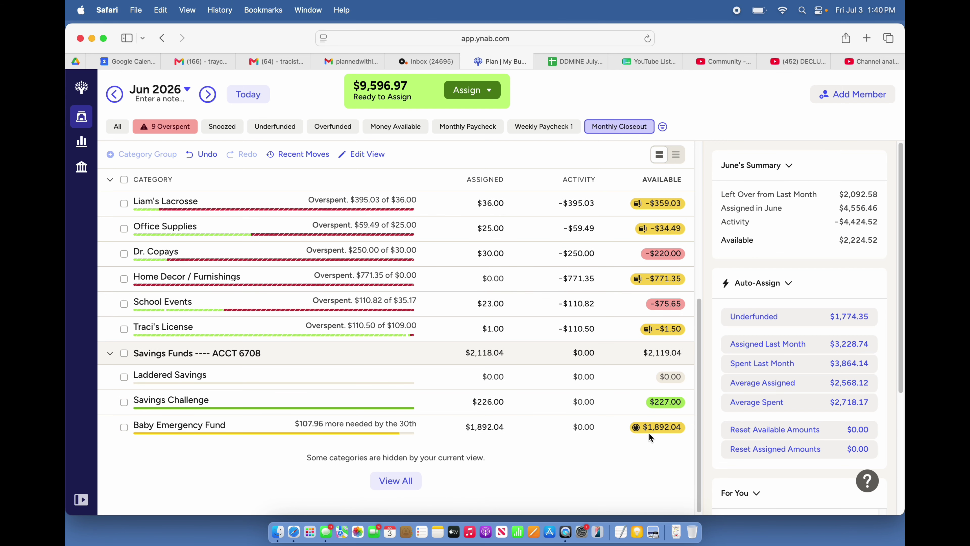
mouse_move(660, 428)
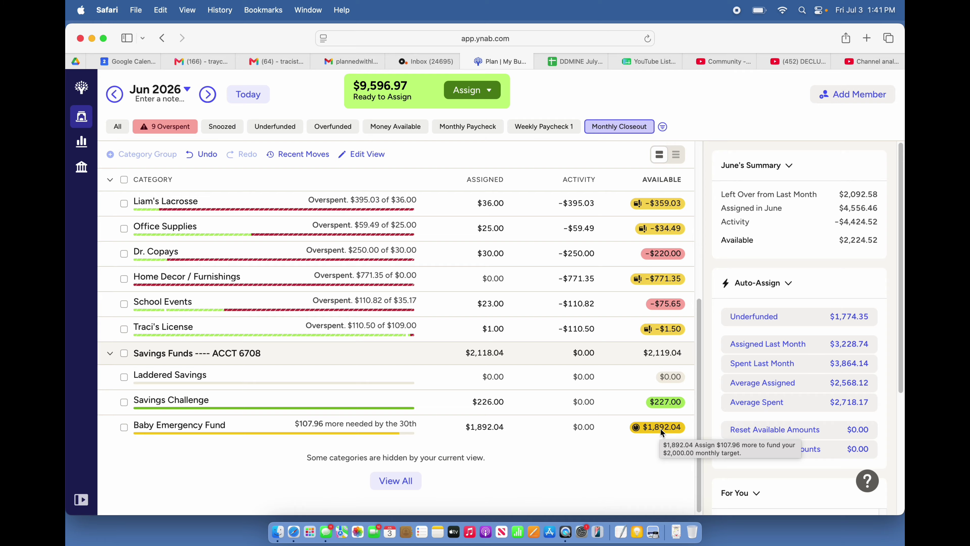
left_click(659, 428)
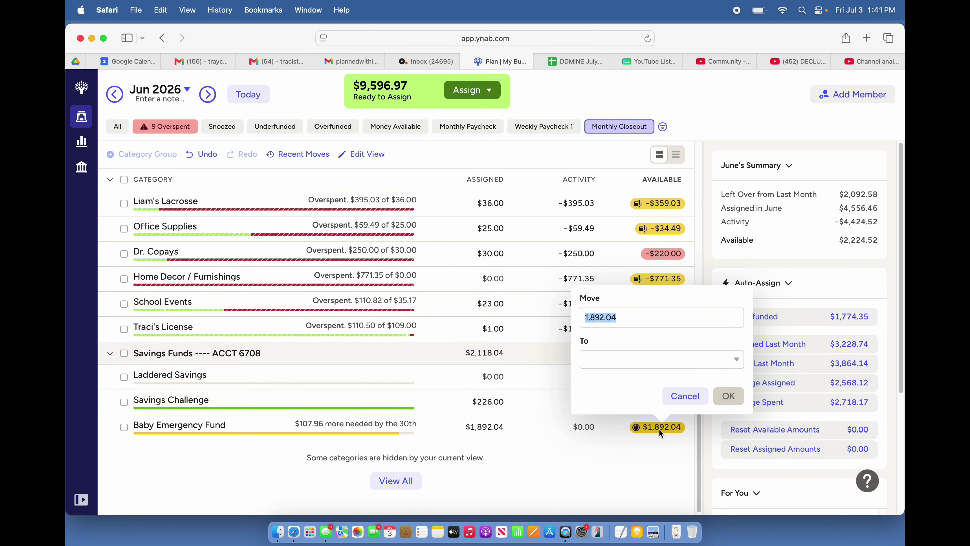
type("70.45")
left_click(603, 356)
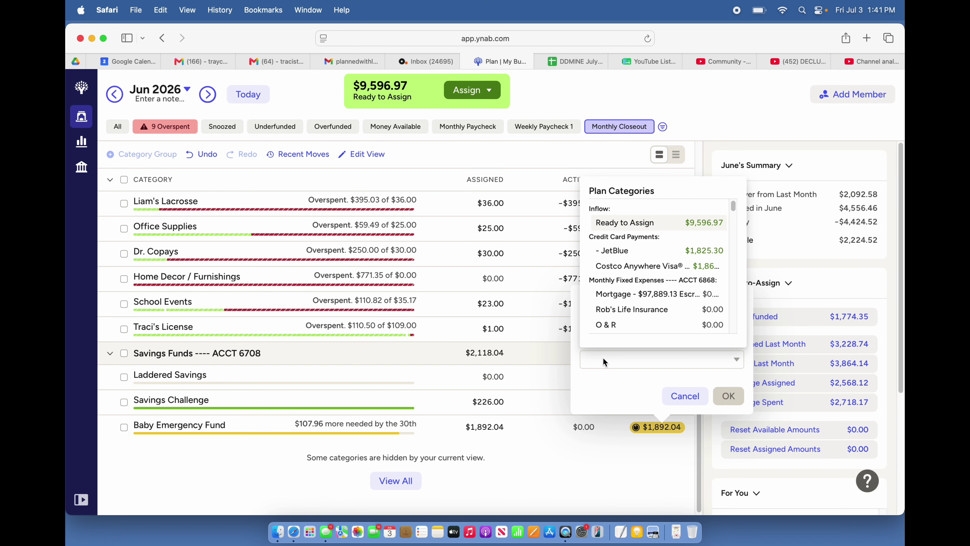
type("Costco")
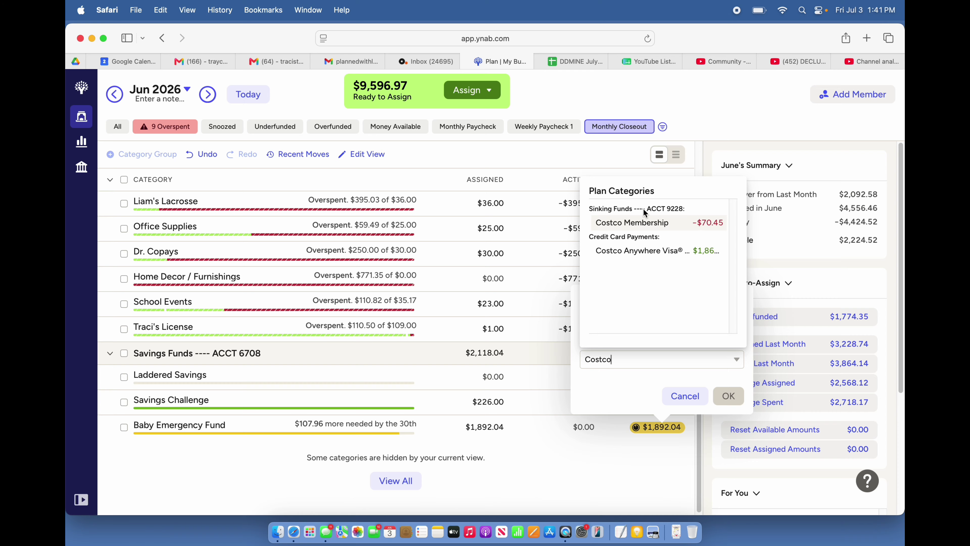
left_click(647, 225)
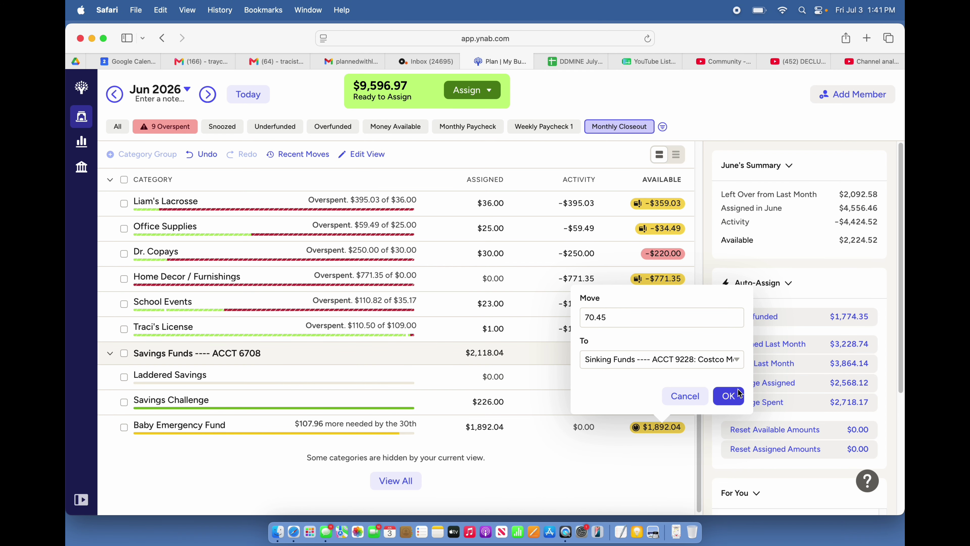
left_click(733, 400)
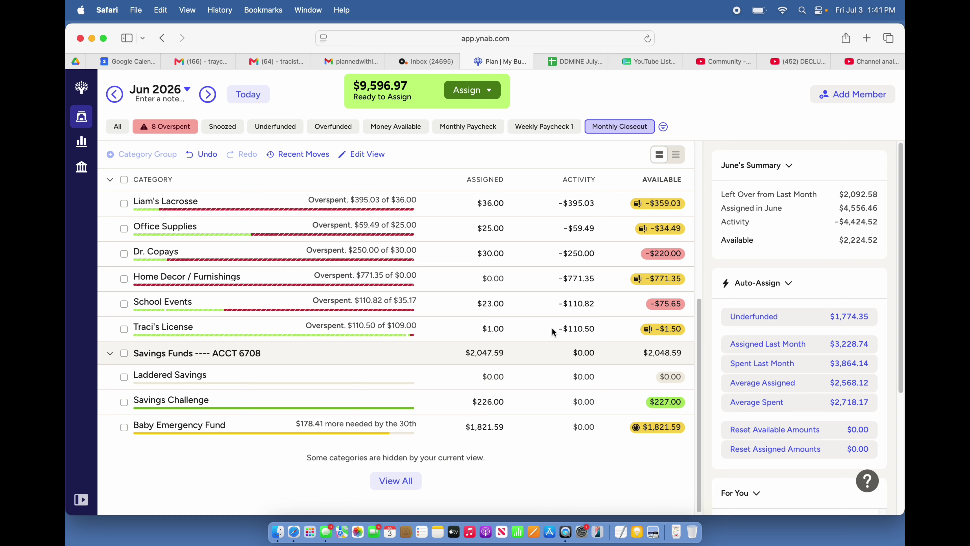
Review the June activity of the crew category listed below Costco Membership in Sinking Funds, and close its details.
scroll(552, 327, "up", 5)
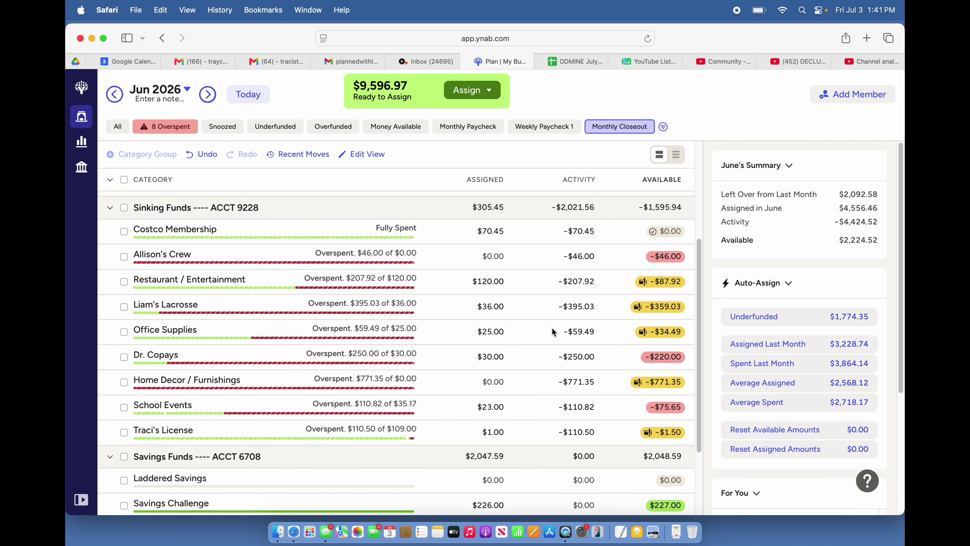
left_click(586, 257)
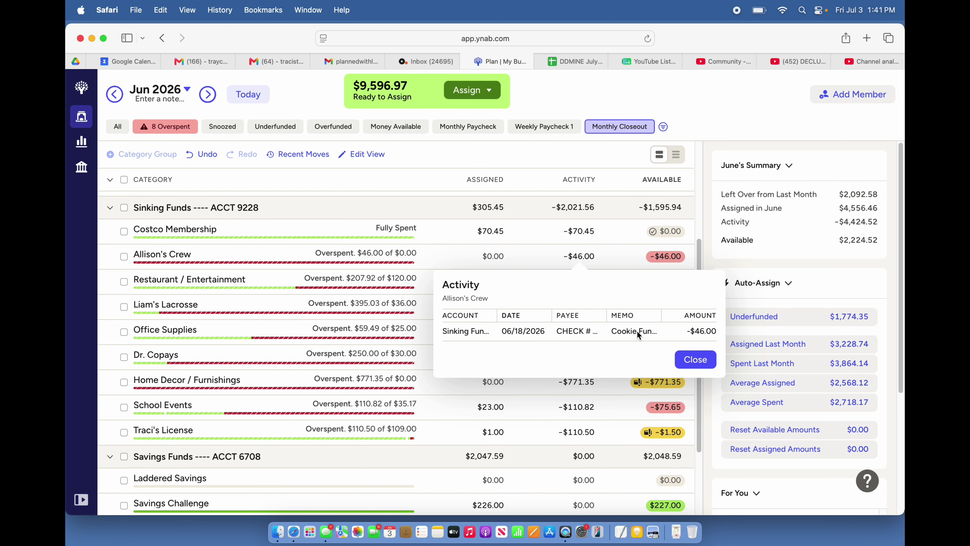
left_click(689, 359)
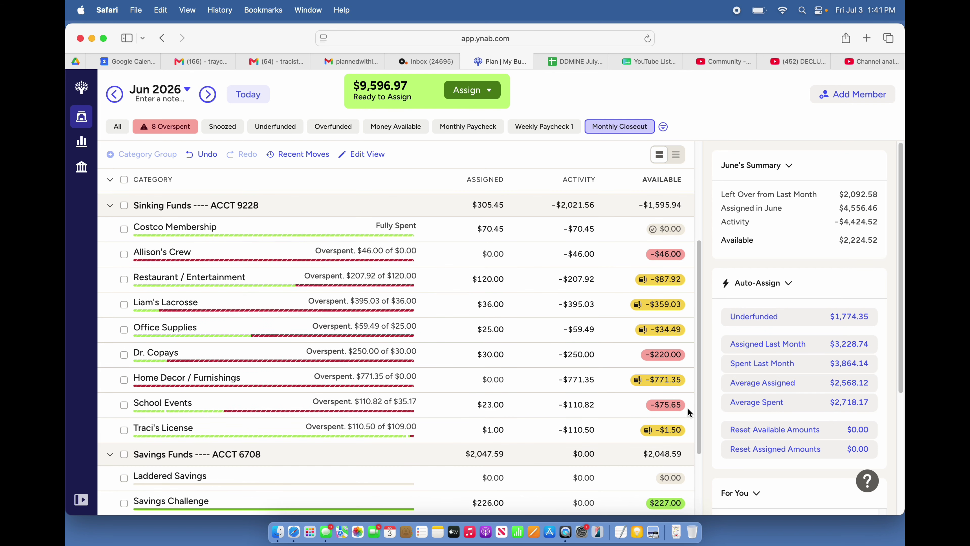
scroll(688, 408, "down", 3)
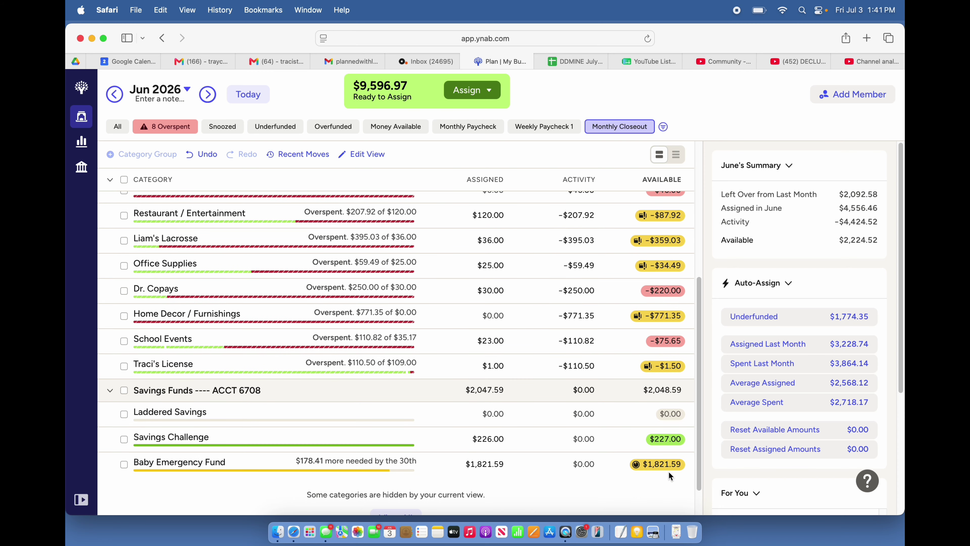
left_click(669, 465)
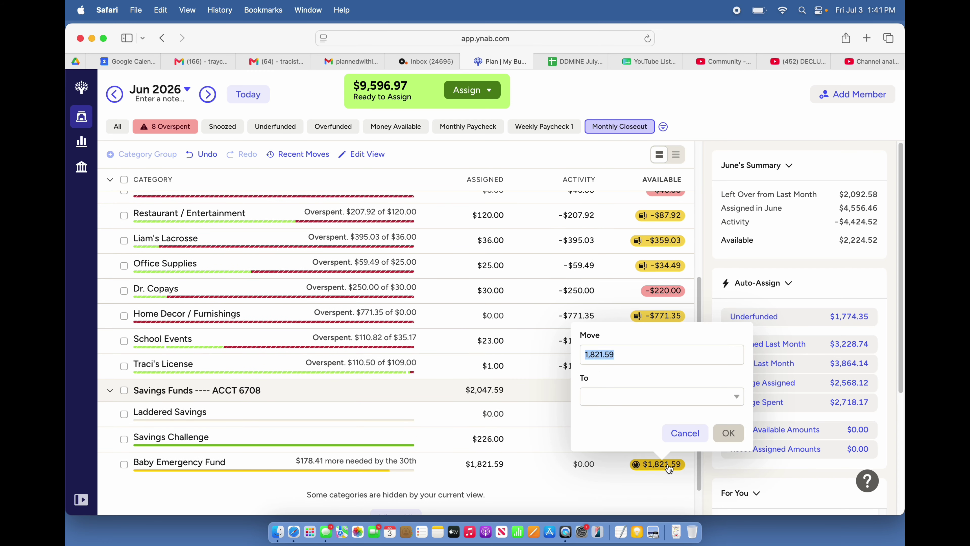
type("4")
left_click(695, 432)
Move $46.00 from the Baby Emergency Fund to the overspent crew category in Sinking Funds.
scroll(696, 430, "up", 2)
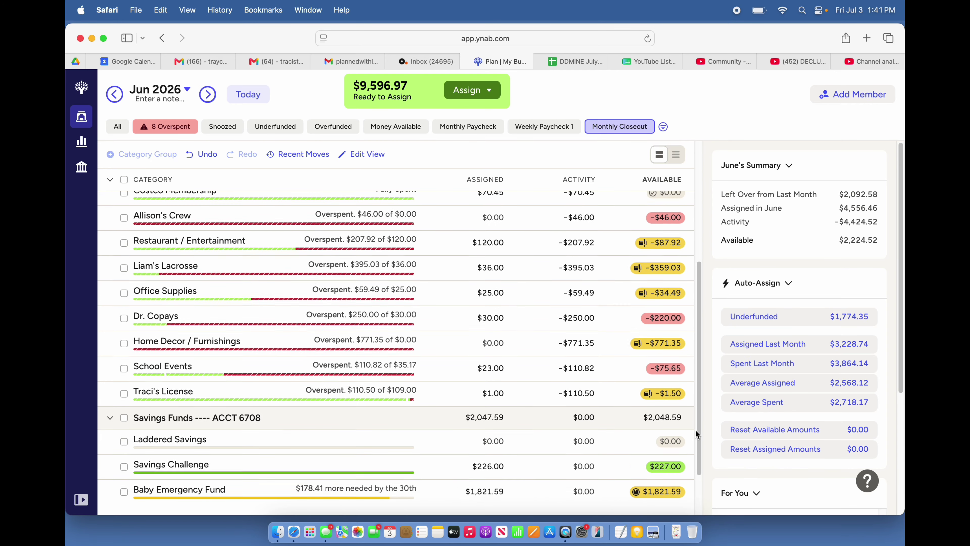
scroll(696, 430, "up", 3)
scroll(696, 430, "down", 2)
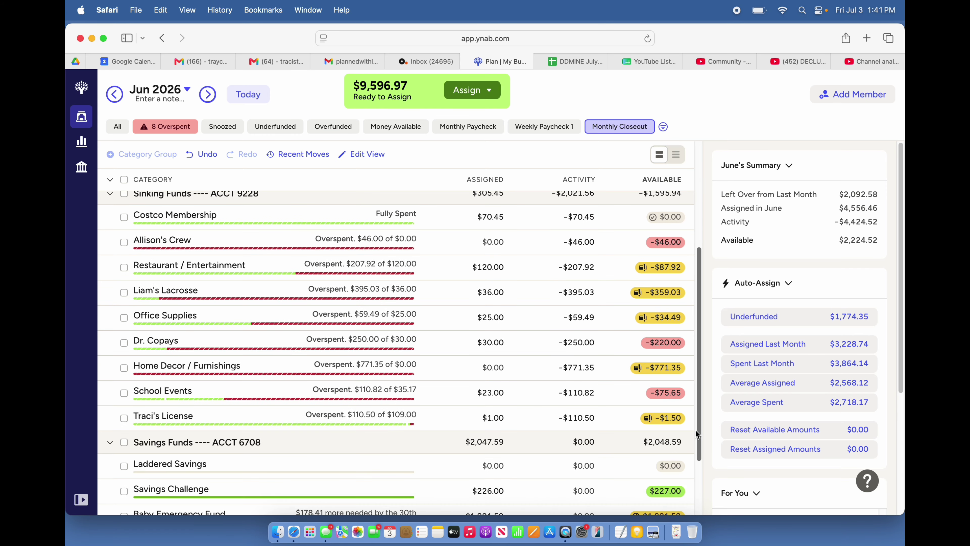
scroll(696, 429, "down", 2)
left_click(655, 488)
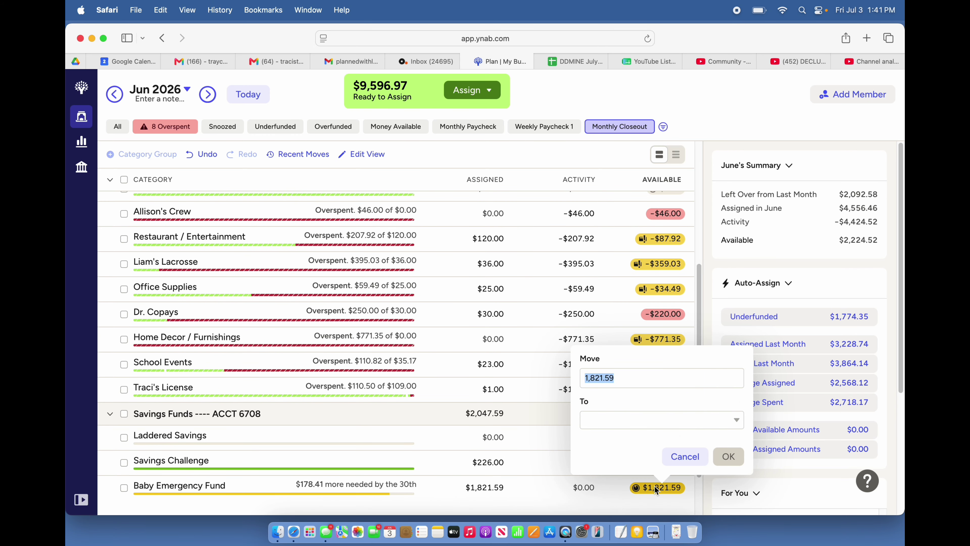
type("46.00")
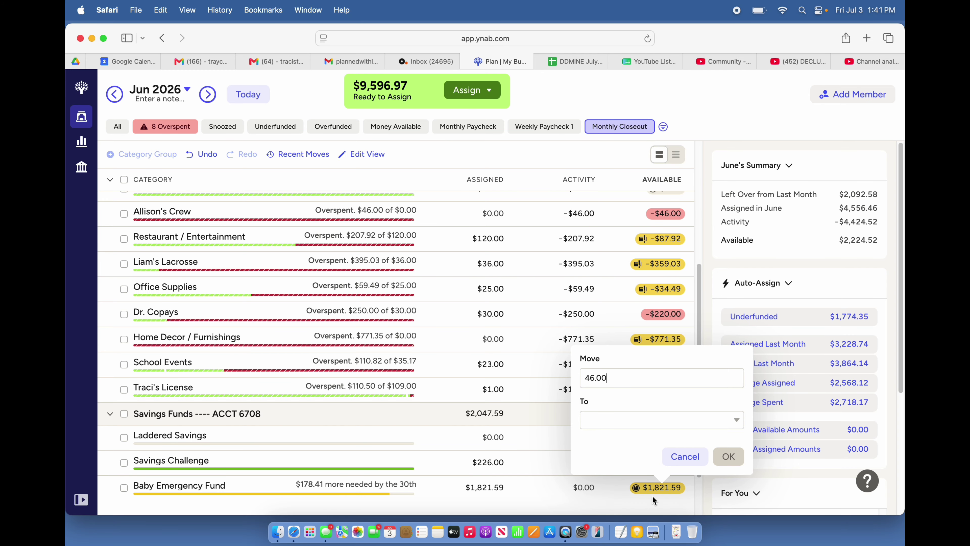
left_click(602, 419)
type("c")
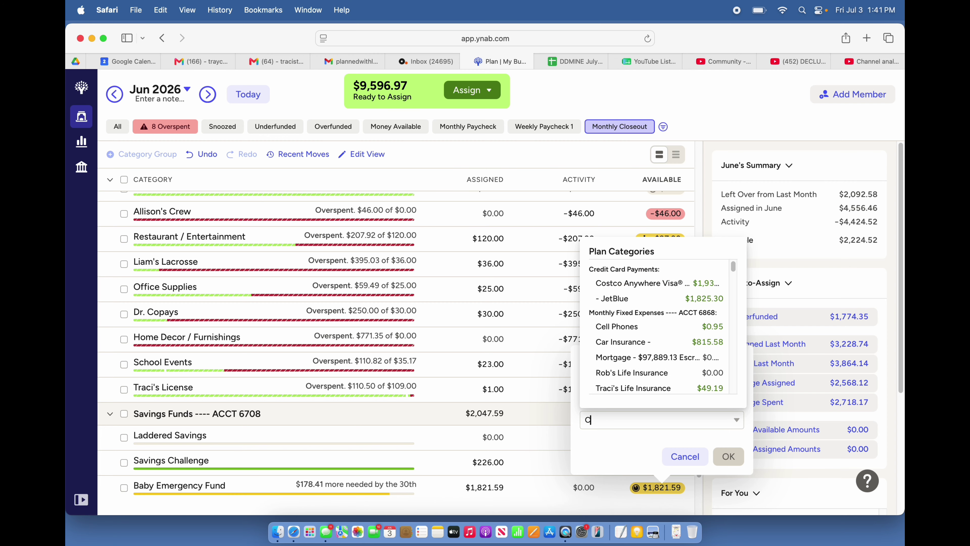
type("rew")
left_click(621, 296)
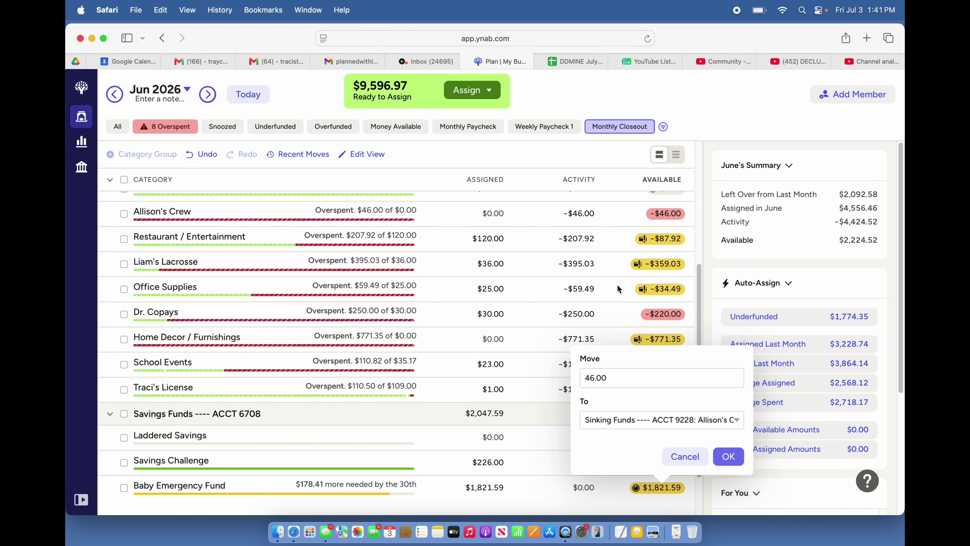
left_click(728, 456)
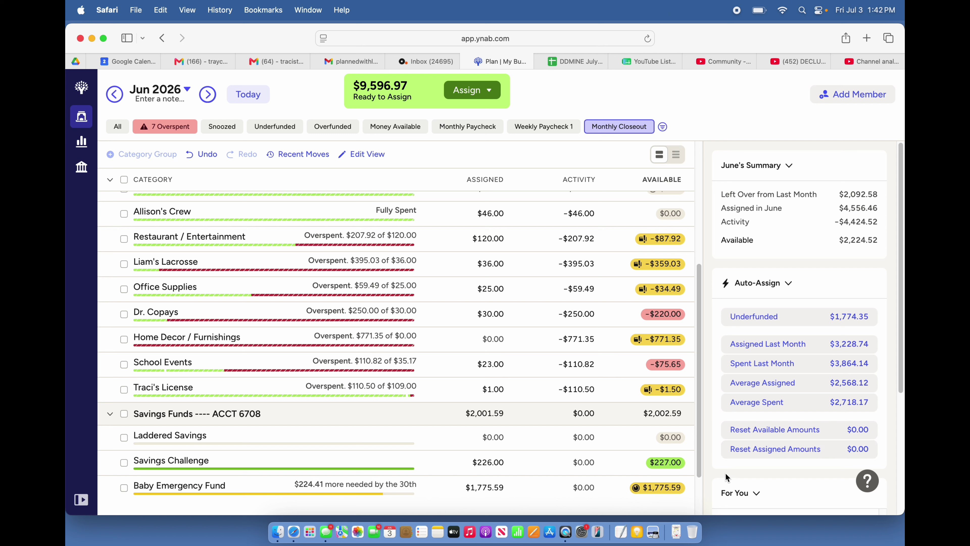
Move $87.92 from the Baby Emergency Fund to the Restaurant / Entertainment category in Sinking Funds.
left_click(668, 494)
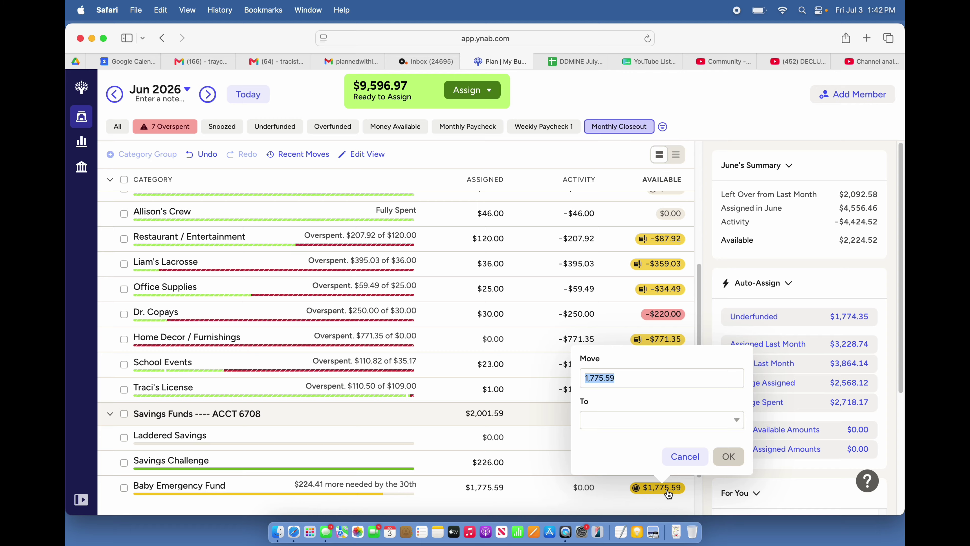
type("87.92")
left_click(591, 422)
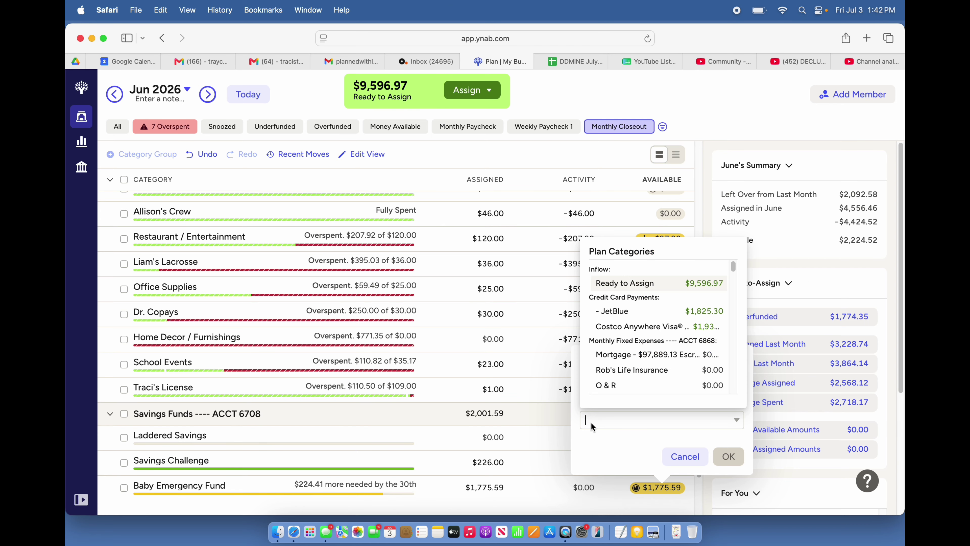
type("Rest")
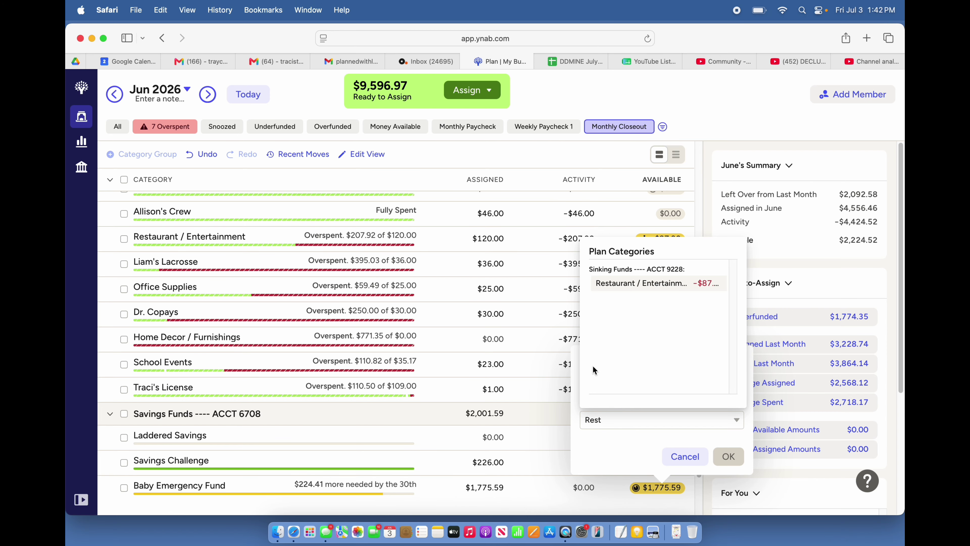
left_click(603, 288)
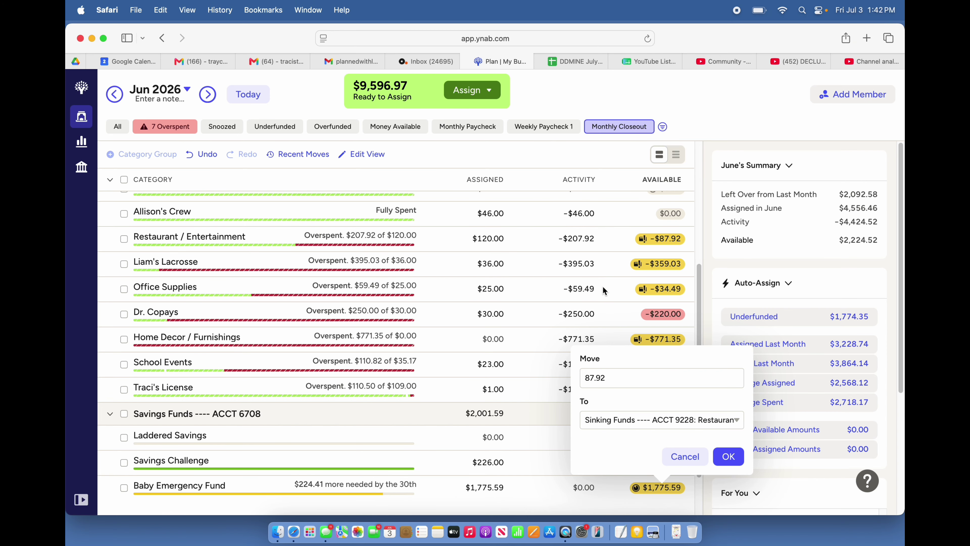
left_click(729, 459)
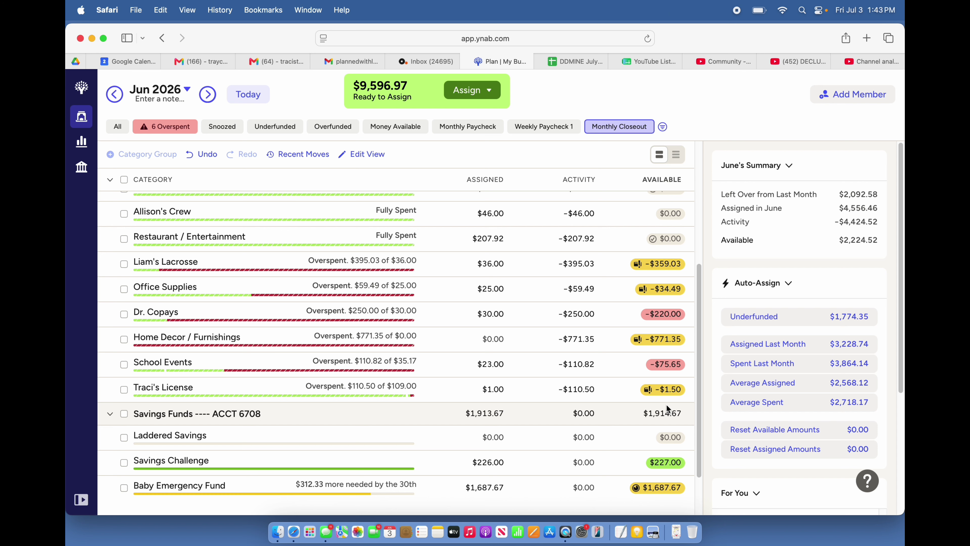
Move $359.03 from the Baby Emergency Fund to the overspent lacrosse category in Sinking Funds.
left_click(661, 488)
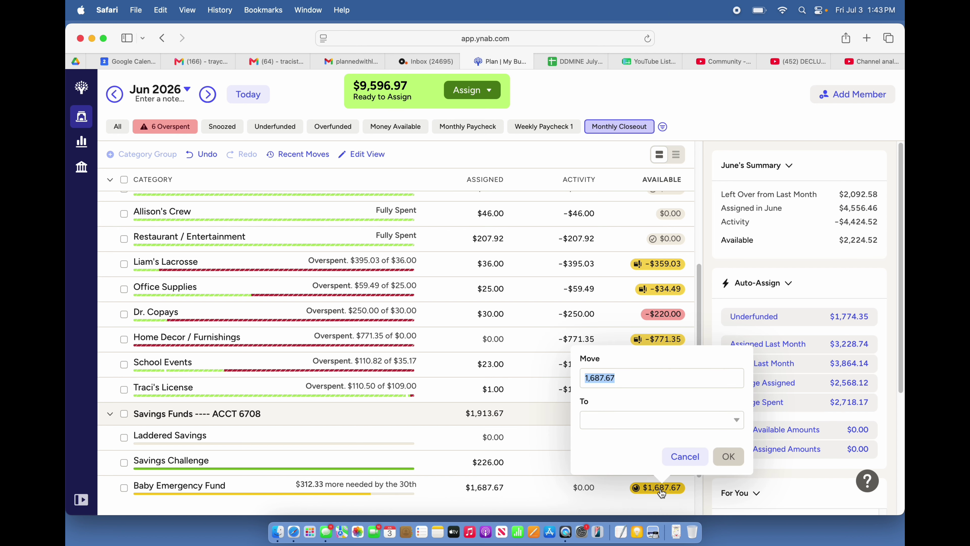
type("359.03")
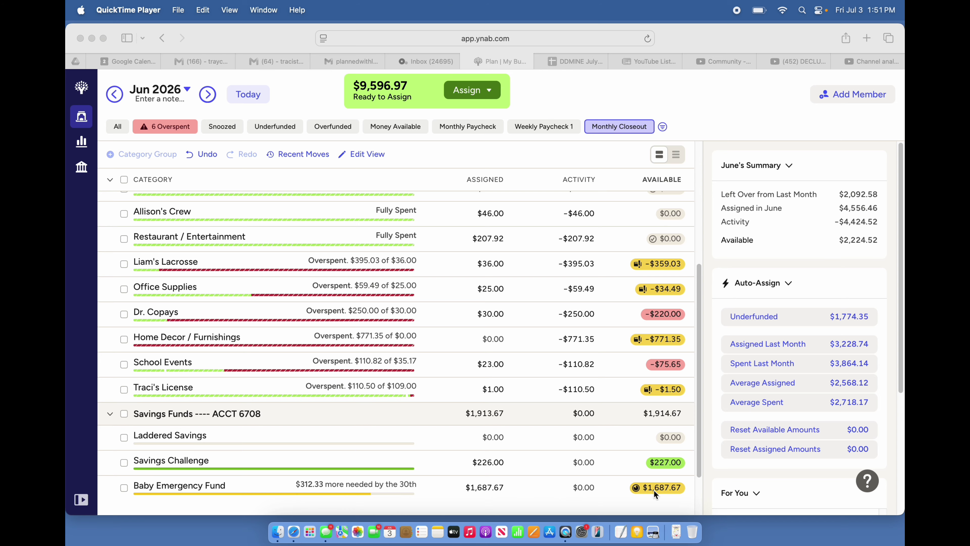
left_click(654, 489)
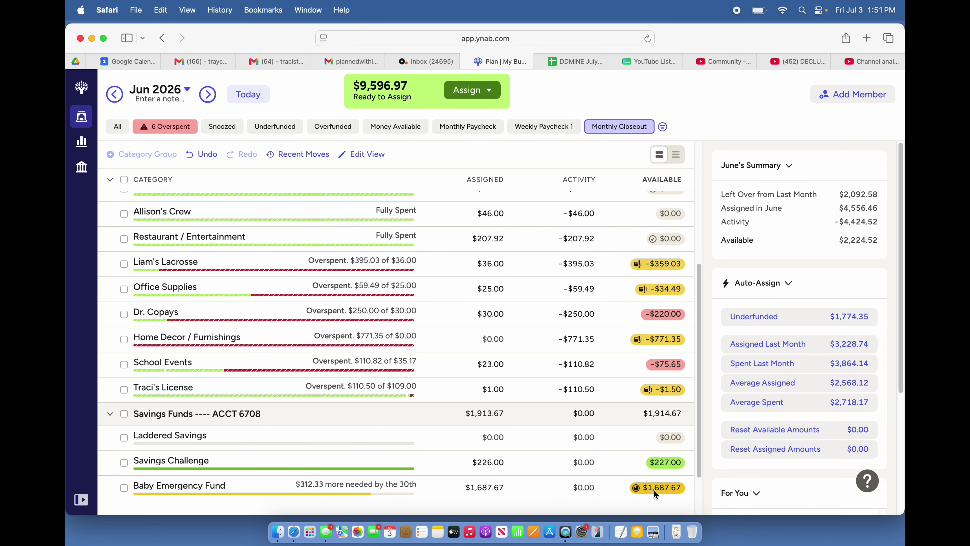
left_click(658, 490)
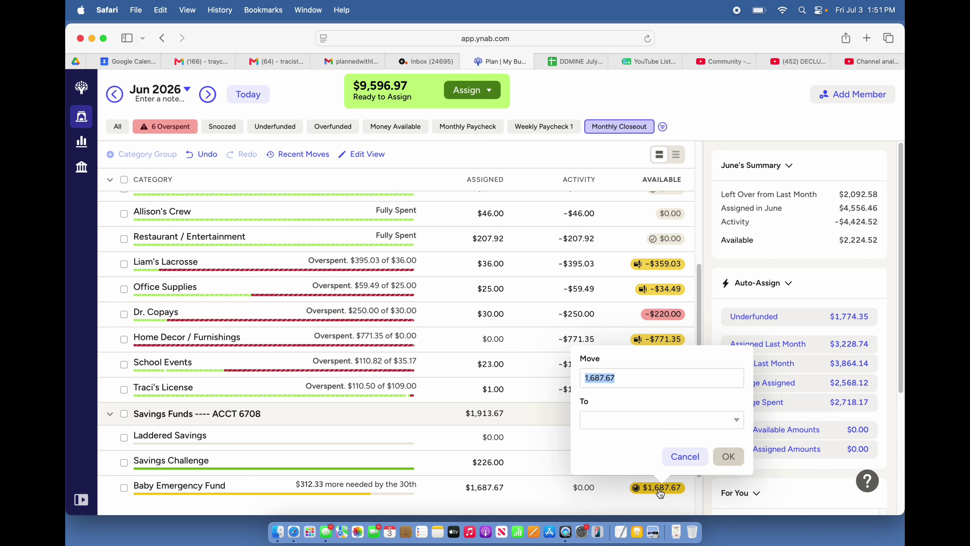
type("359")
type(".03")
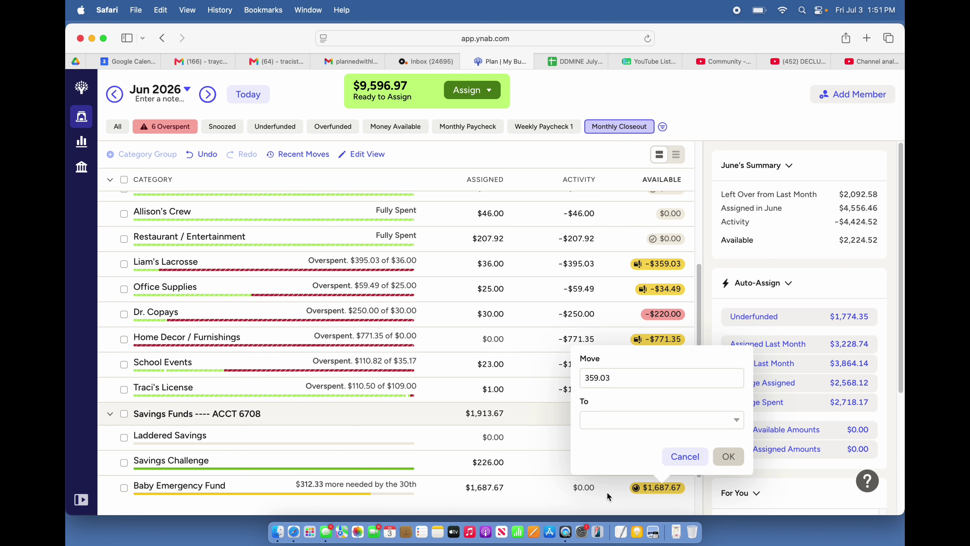
left_click(594, 420)
type("lacrose")
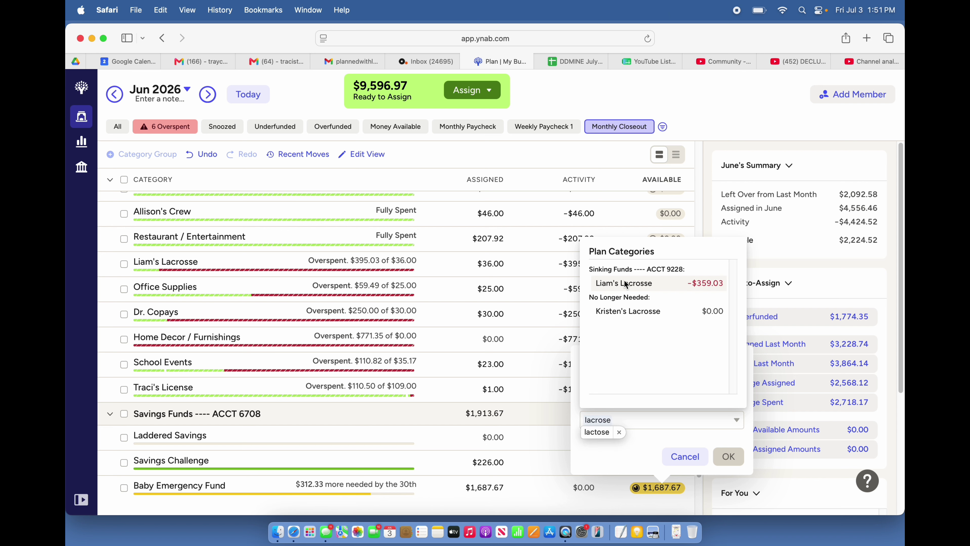
left_click(627, 285)
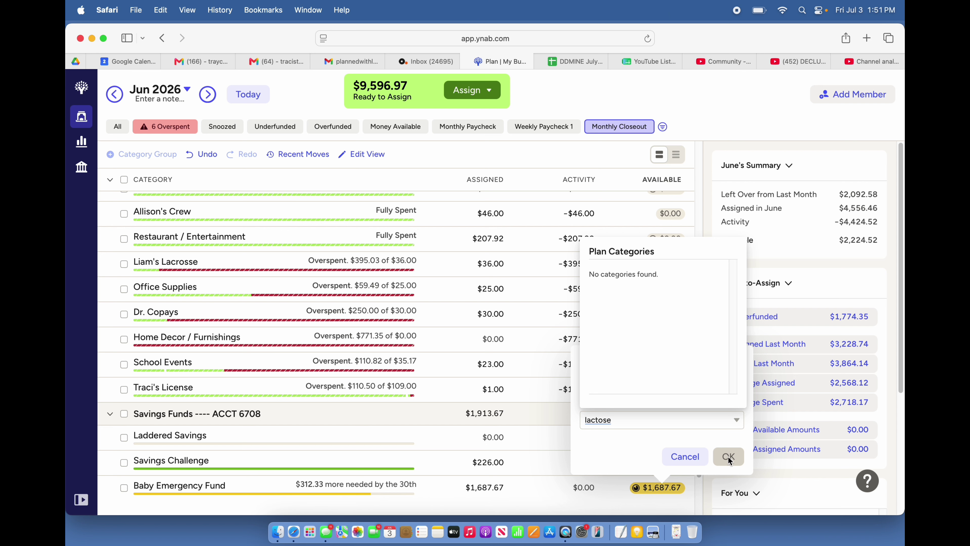
left_click(626, 419)
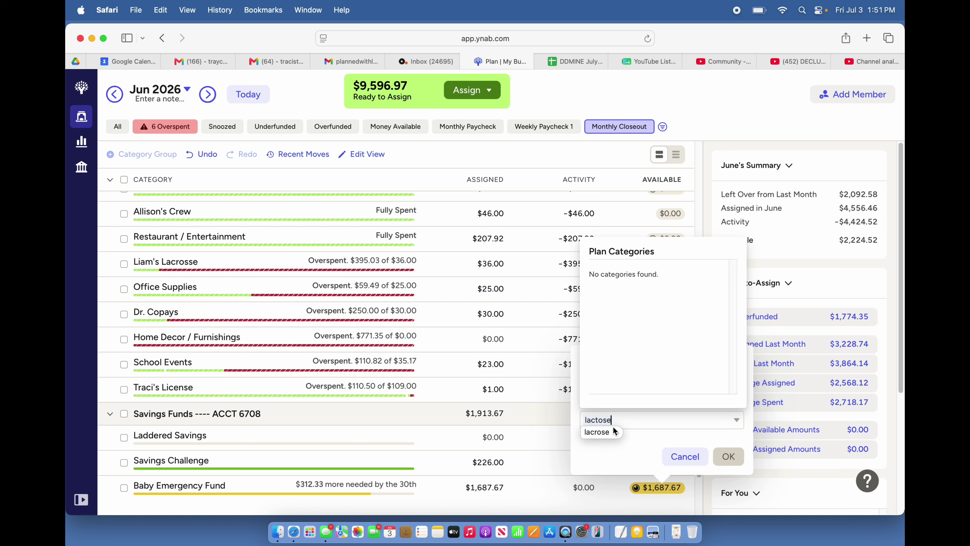
left_click(597, 431)
left_click(626, 283)
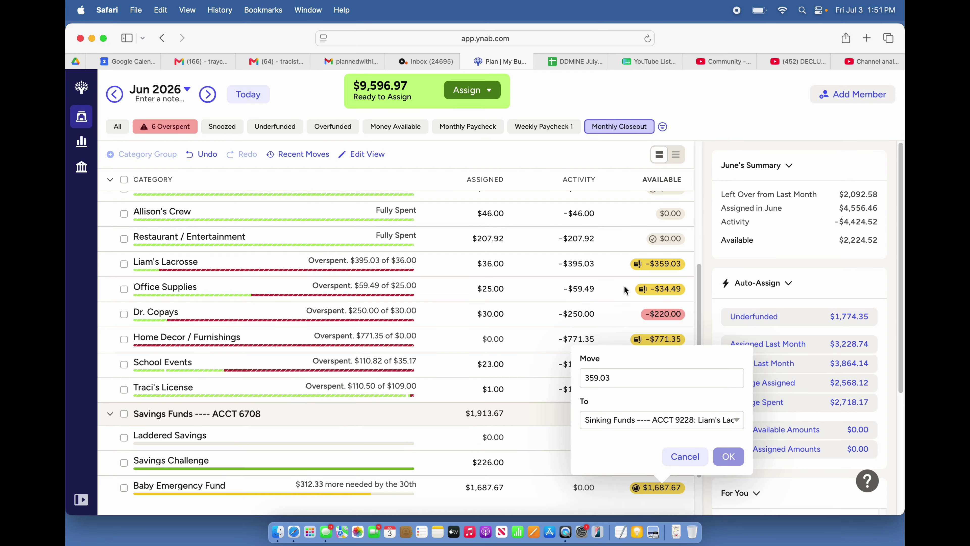
left_click(727, 458)
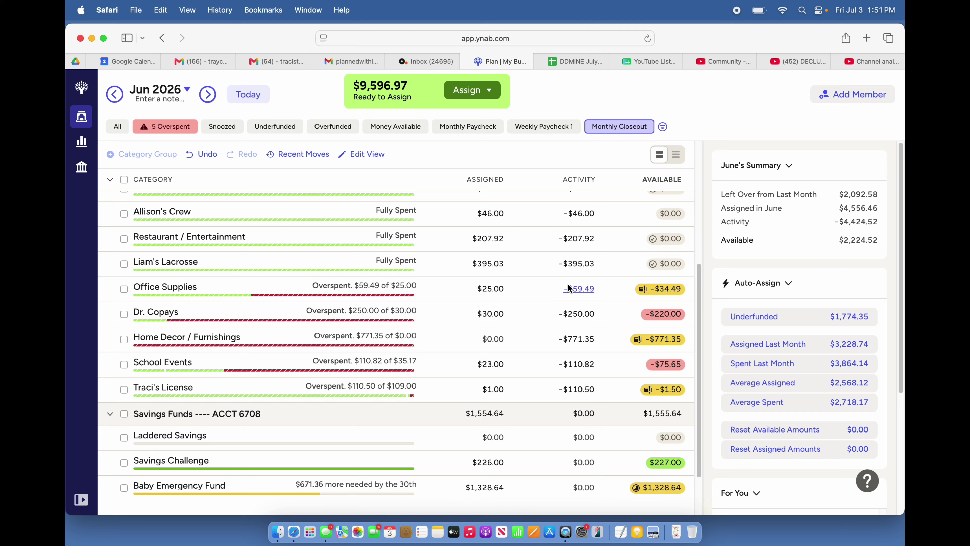
Check the June activity of Office Supplies, and move $34.49 from the Baby Emergency Fund to that category.
left_click(578, 290)
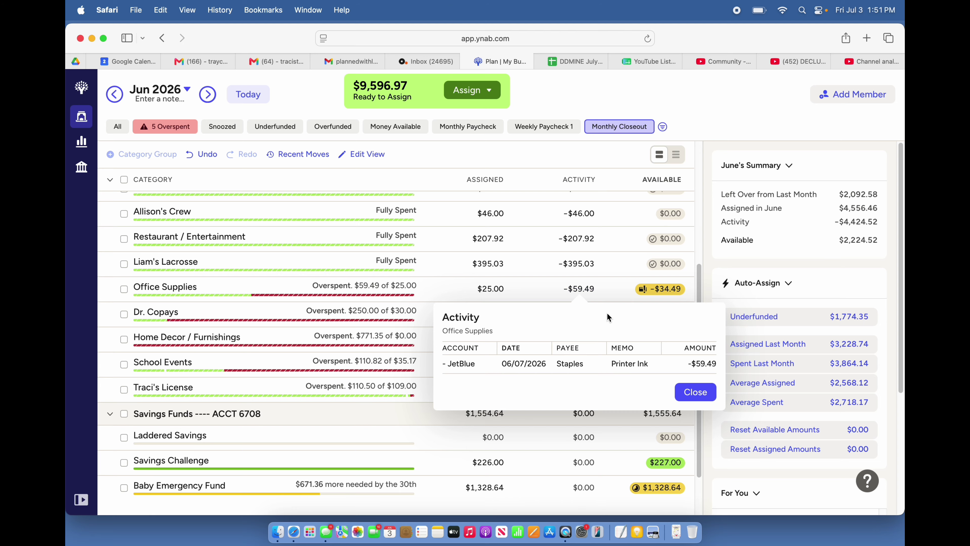
left_click(696, 394)
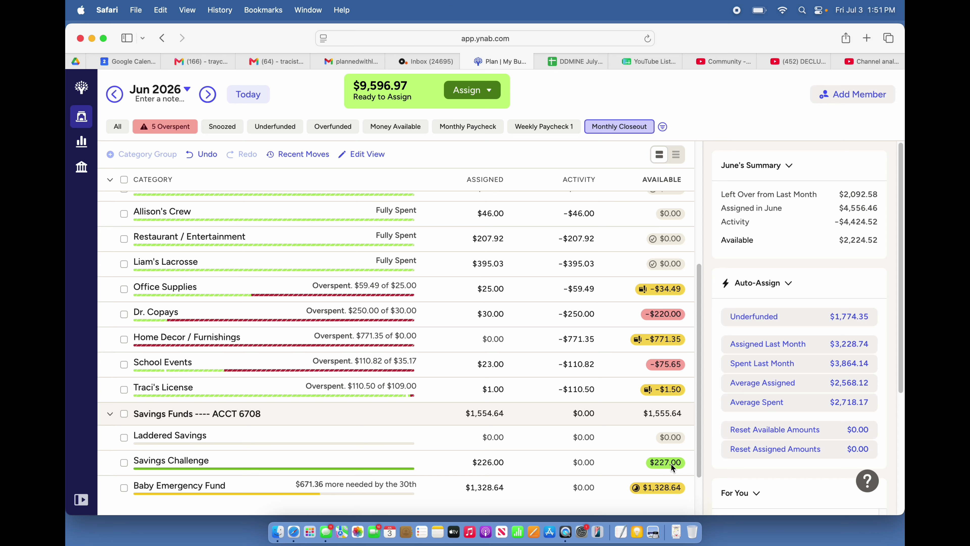
left_click(665, 489)
type("34.49")
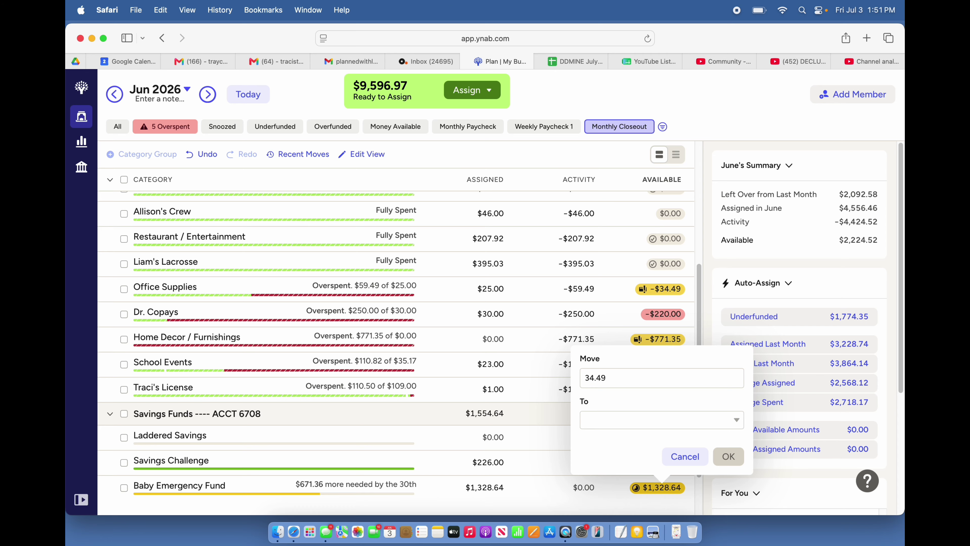
left_click(589, 421)
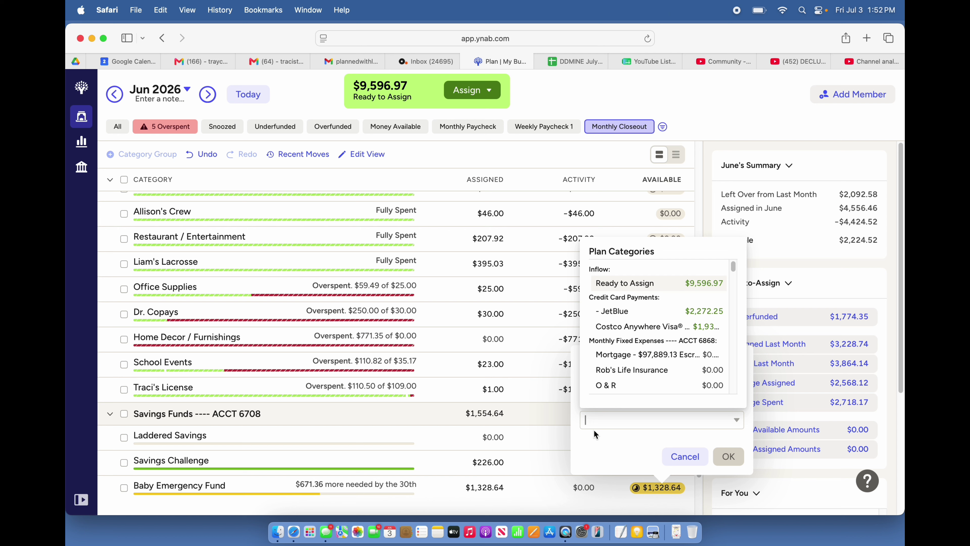
type("off")
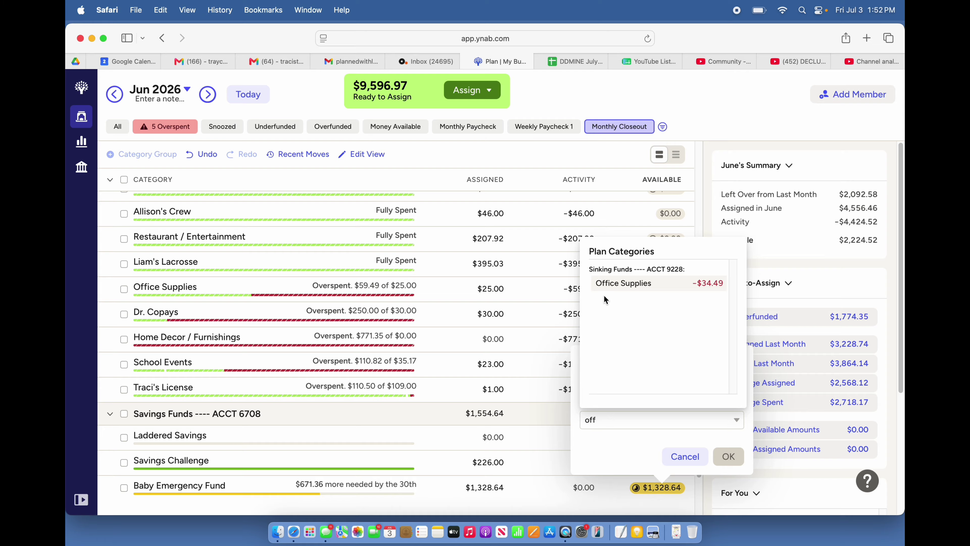
left_click(605, 283)
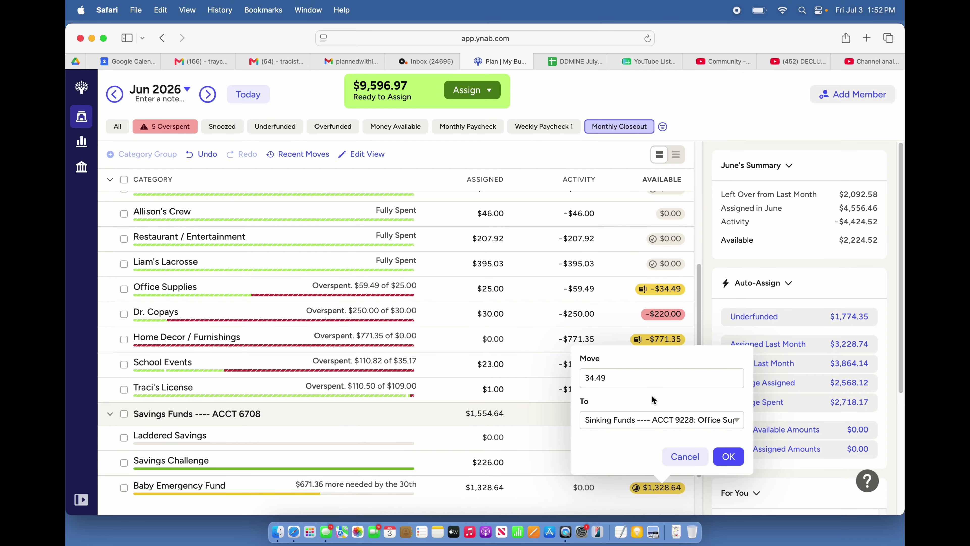
left_click(728, 456)
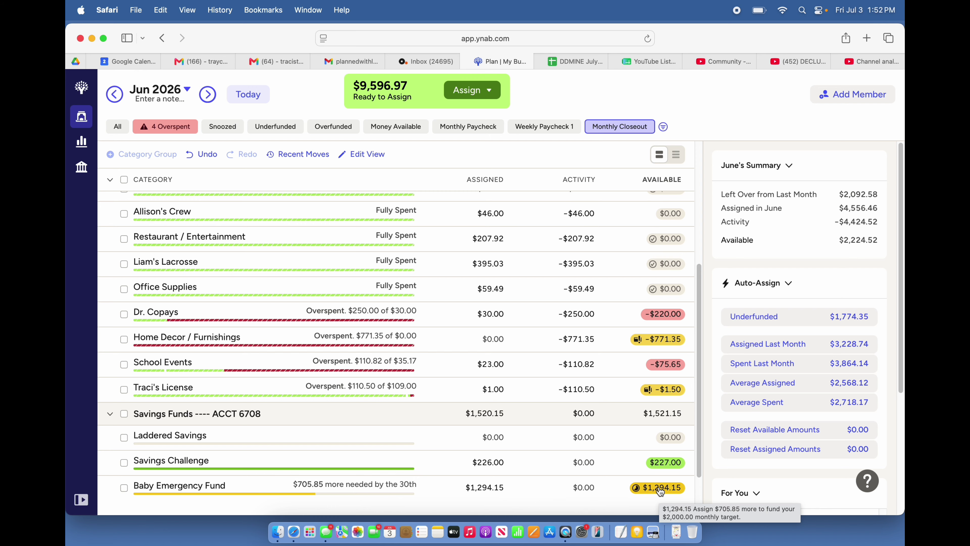
Move $220.00 from the Baby Emergency Fund to the Dr. Copays category in Sinking Funds.
left_click(660, 489)
type("2")
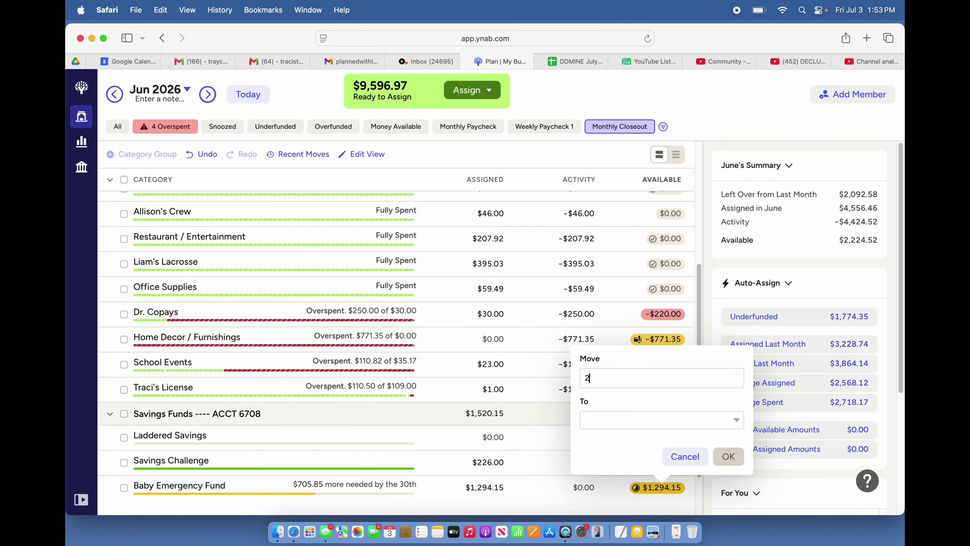
type("20.00")
left_click(600, 429)
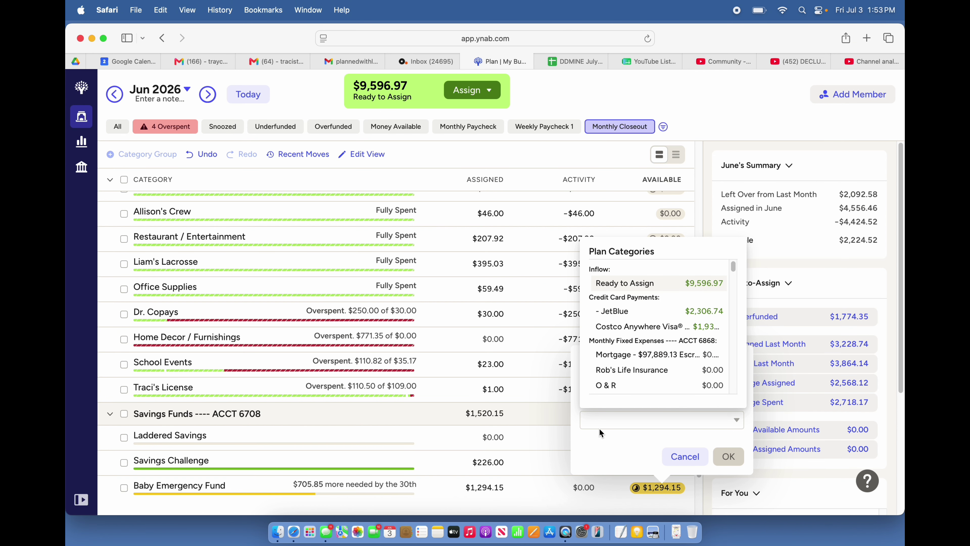
type("Dr")
left_click(607, 285)
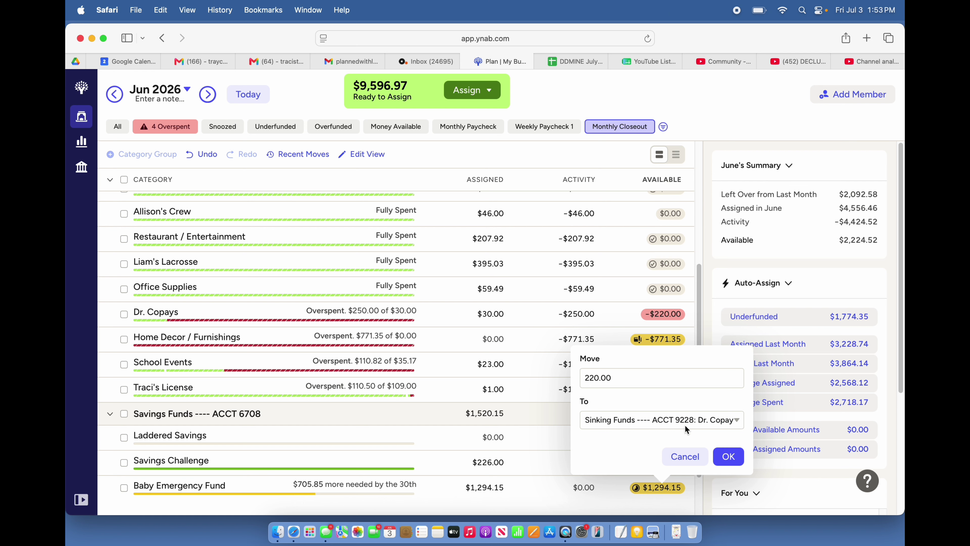
left_click(725, 456)
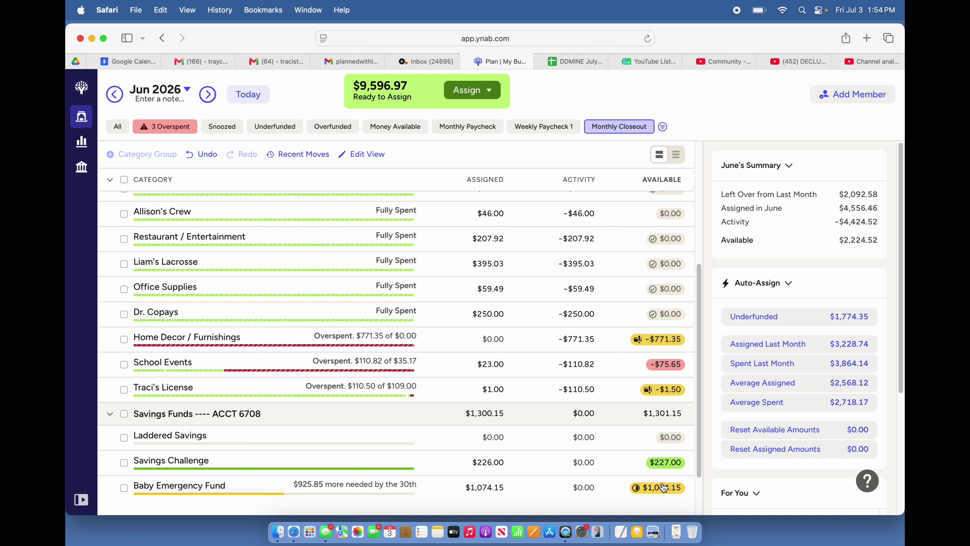
mouse_move(663, 492)
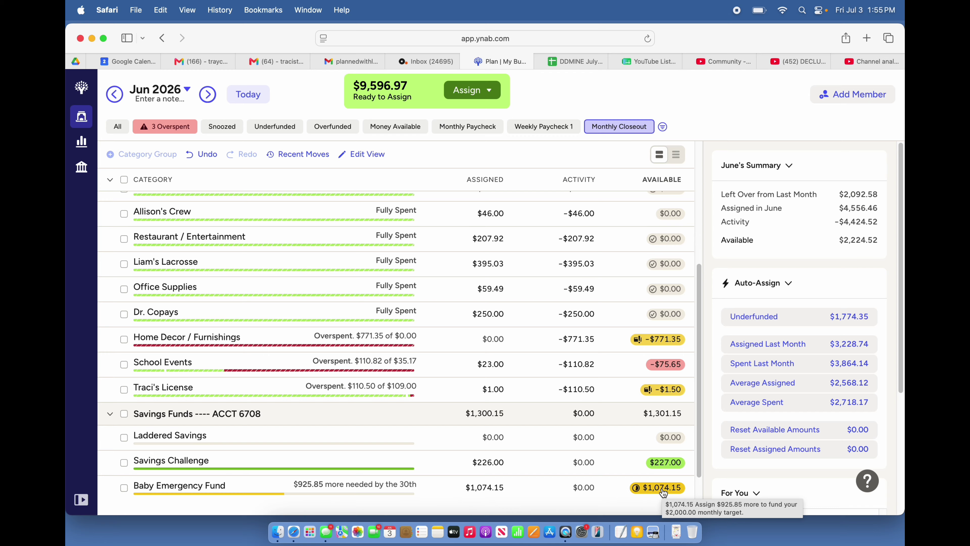
Move $771.35 from the Baby Emergency Fund to the Home Decor / Furnishings category in Sinking Funds.
left_click(663, 488)
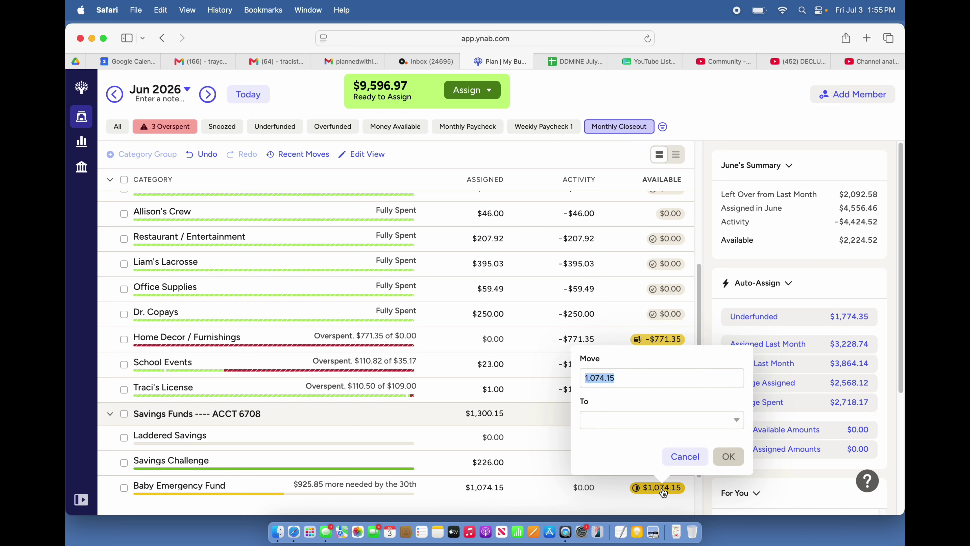
type("771.35")
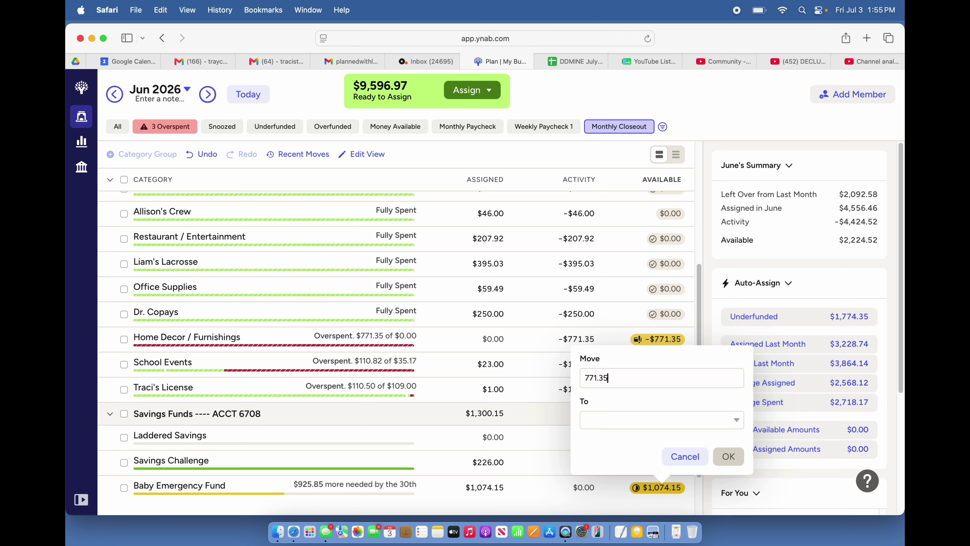
left_click(614, 427)
type("HOme")
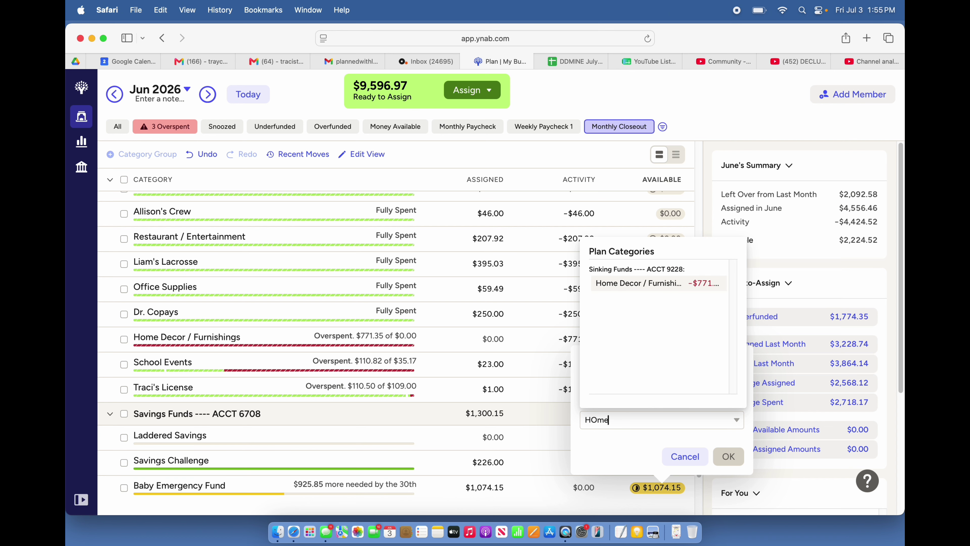
left_click(623, 283)
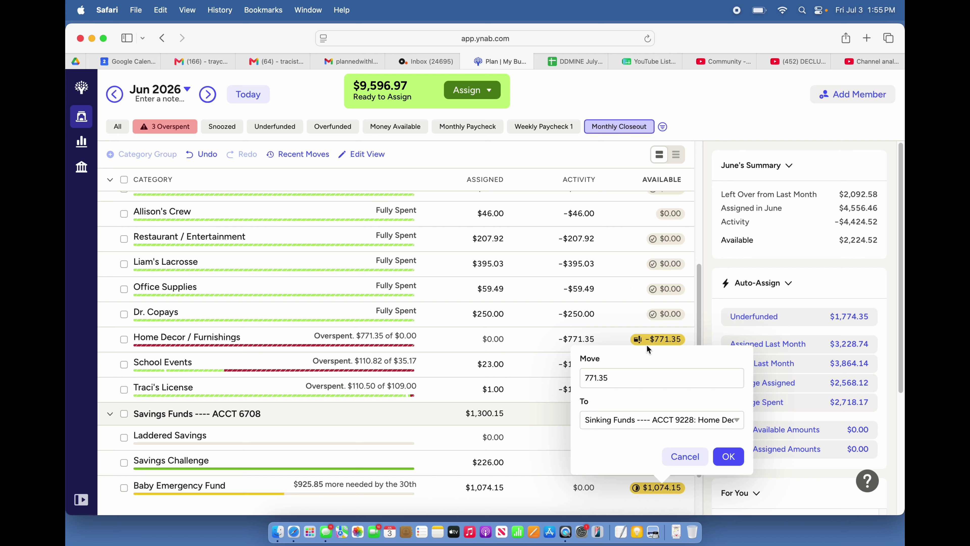
left_click(727, 458)
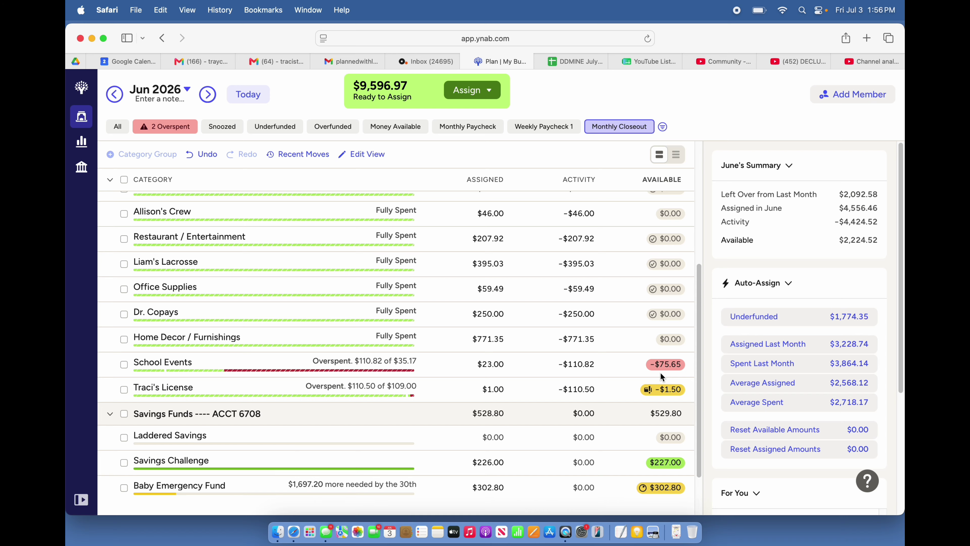
Check the June activity of School Events, and move $75.65 from the Baby Emergency Fund to that category.
left_click(574, 365)
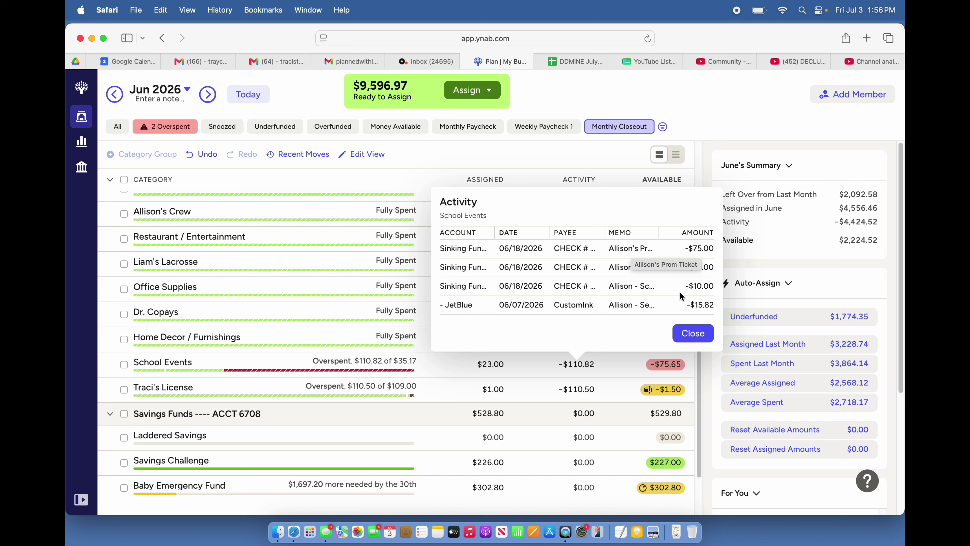
left_click(694, 334)
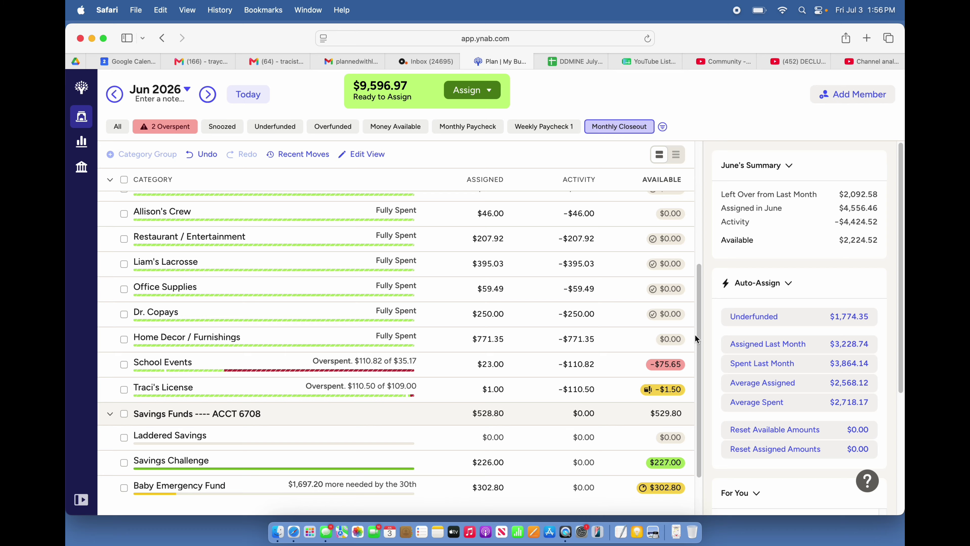
left_click(664, 489)
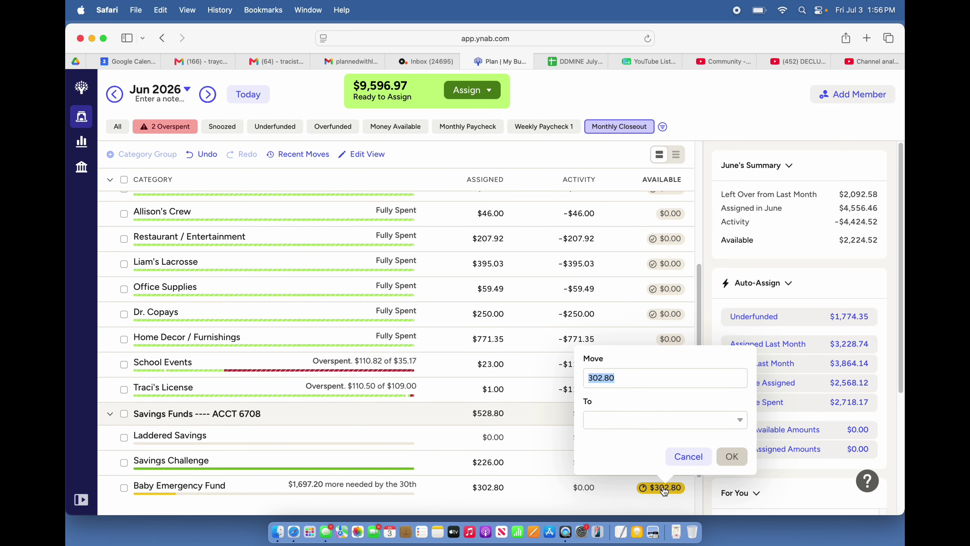
type("75.65")
left_click(606, 419)
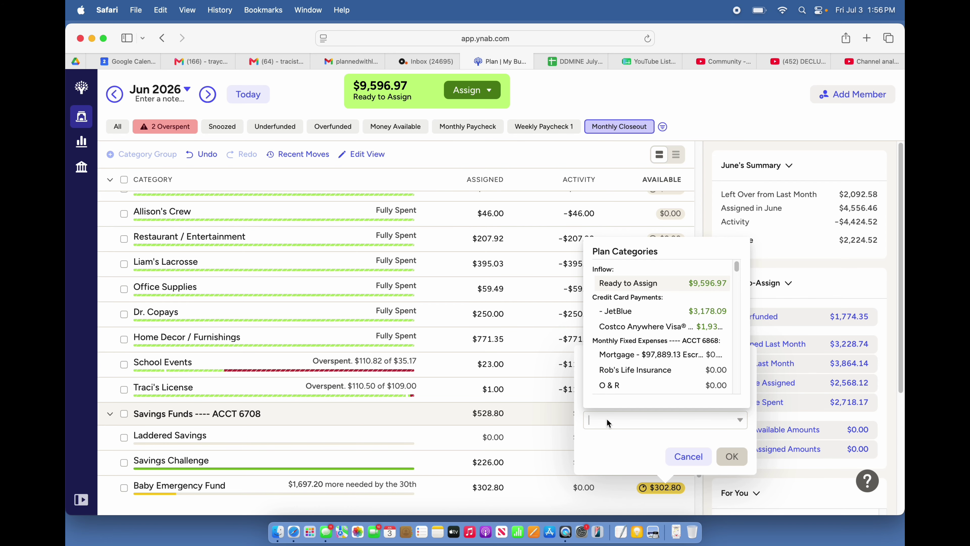
type("School")
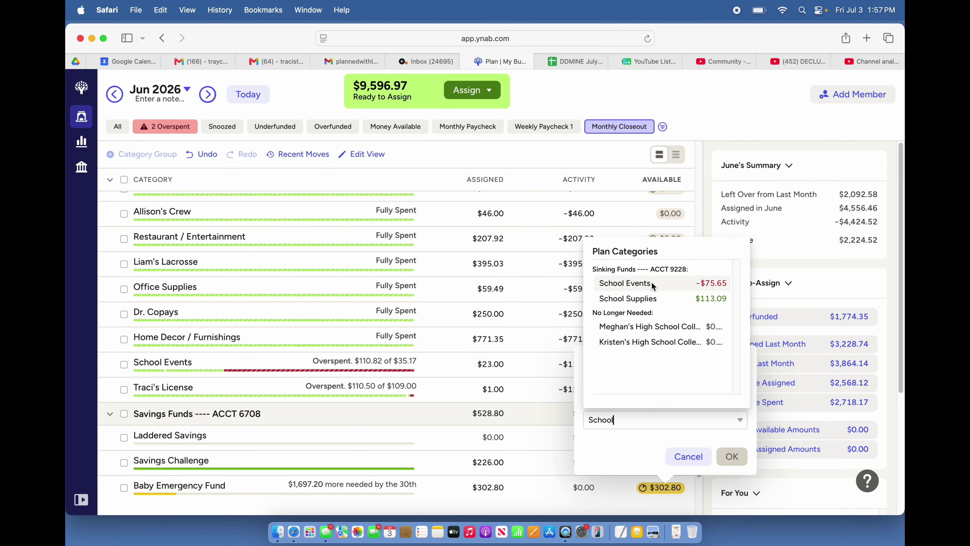
key("Return")
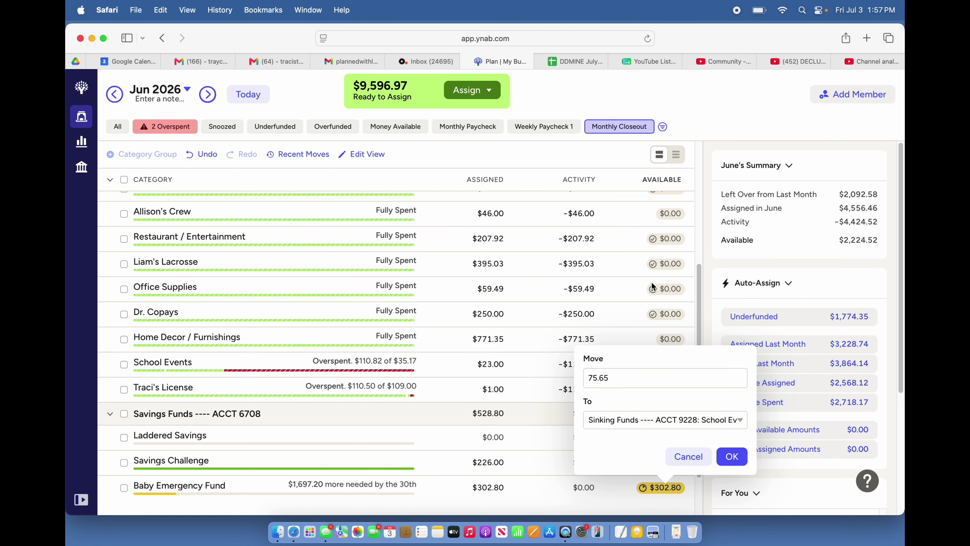
left_click(739, 451)
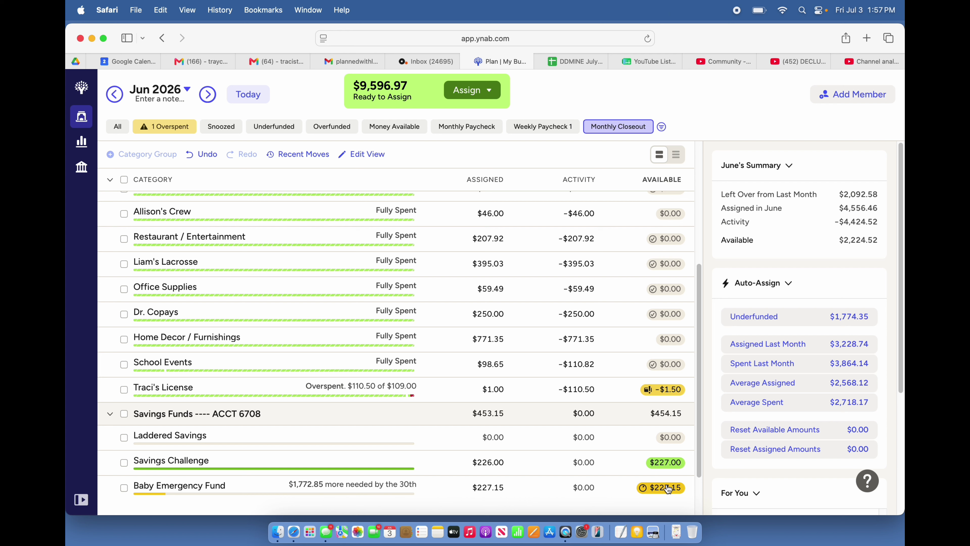
Move $1.50 from the Baby Emergency Fund to the overspent license category in Sinking Funds.
mouse_move(667, 490)
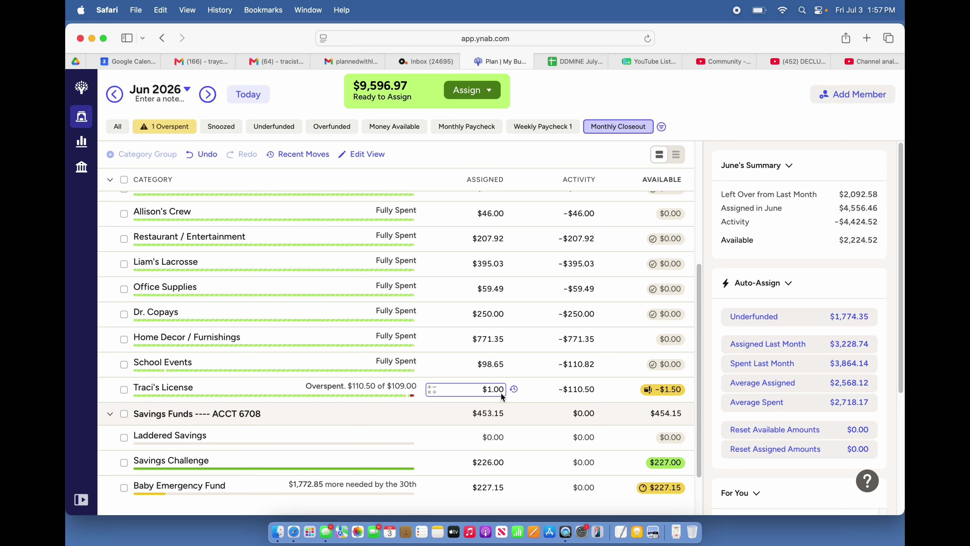
key("Return")
left_click(664, 489)
type("1.50")
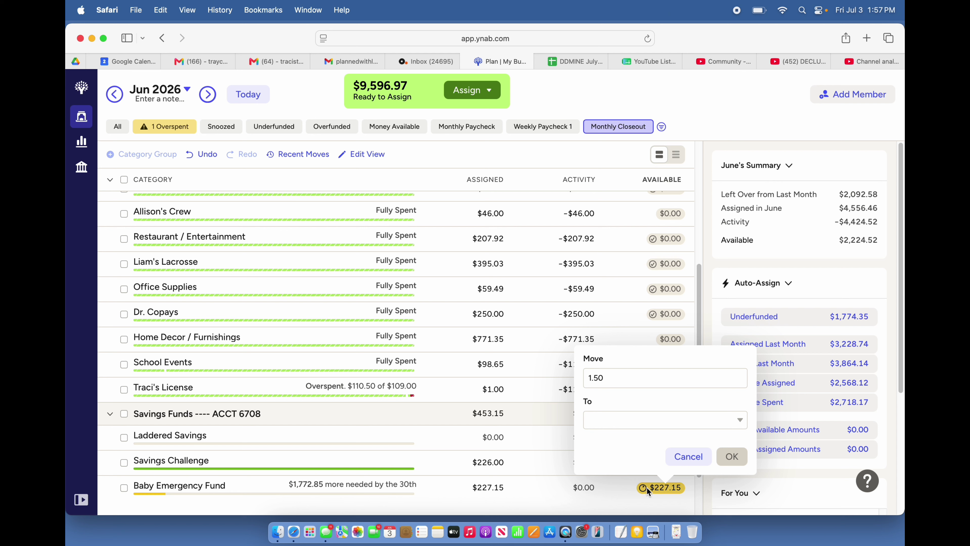
left_click(592, 423)
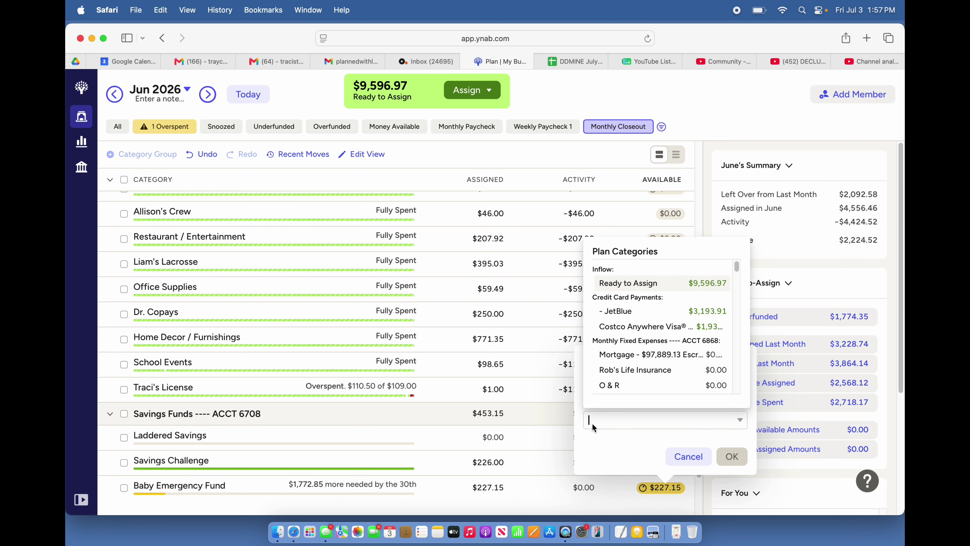
type("Traci")
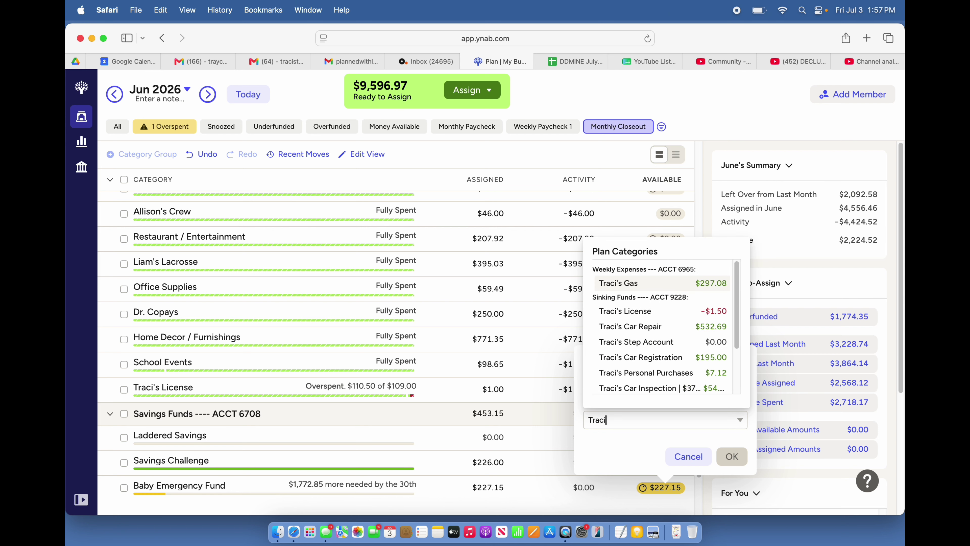
type("Li")
left_click(618, 311)
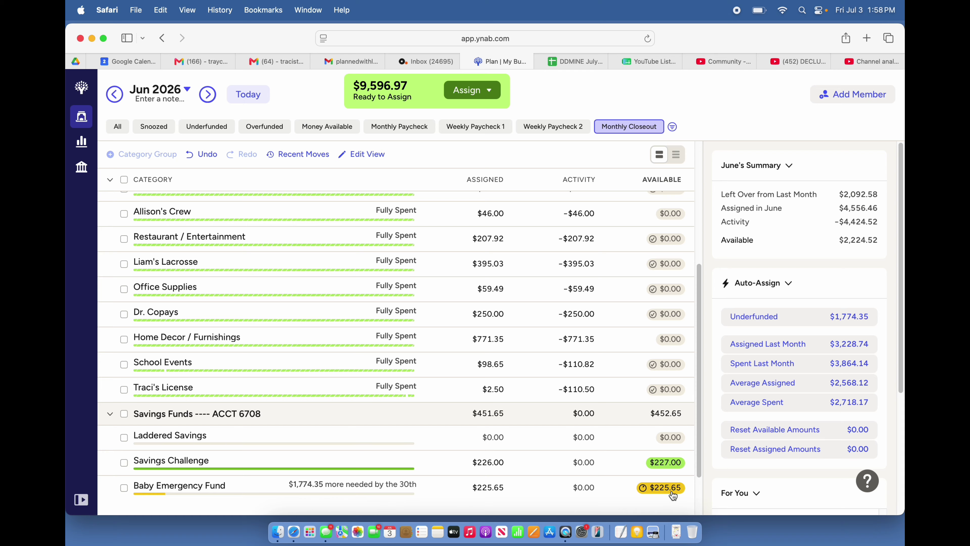
Open the June 2026 Spending Breakdown report by groups, and examine the categories within Monthly Fixed Expenses.
mouse_move(673, 496)
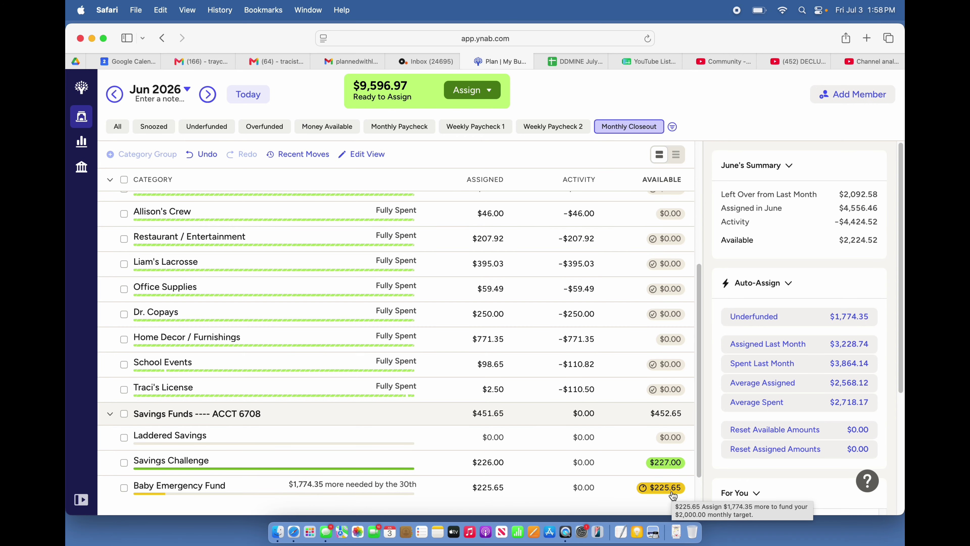
scroll(574, 440, "up", 3)
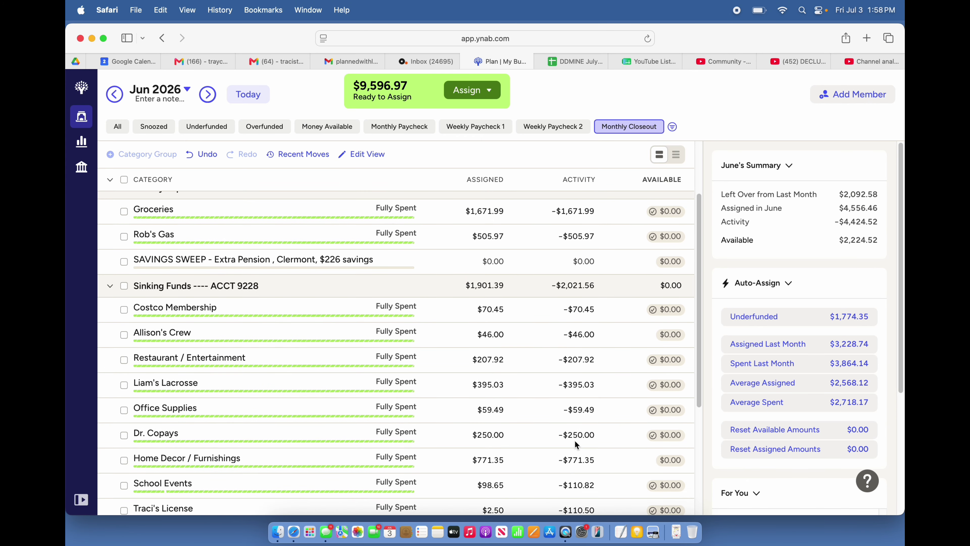
scroll(574, 440, "up", 2)
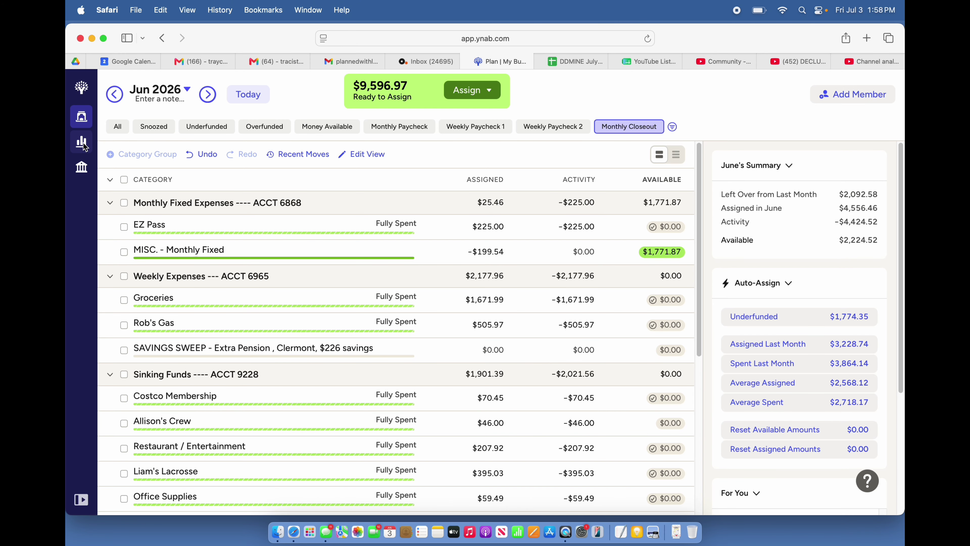
left_click(82, 143)
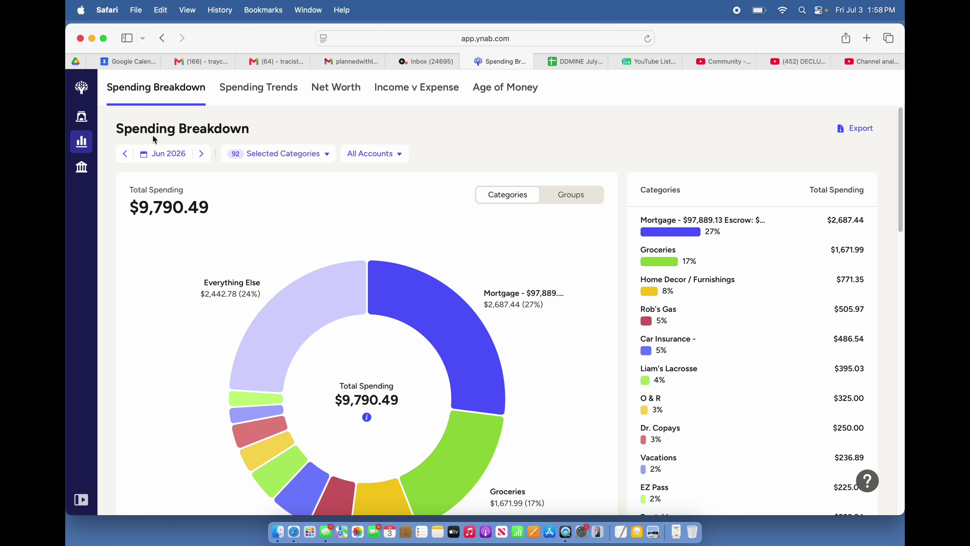
left_click(571, 195)
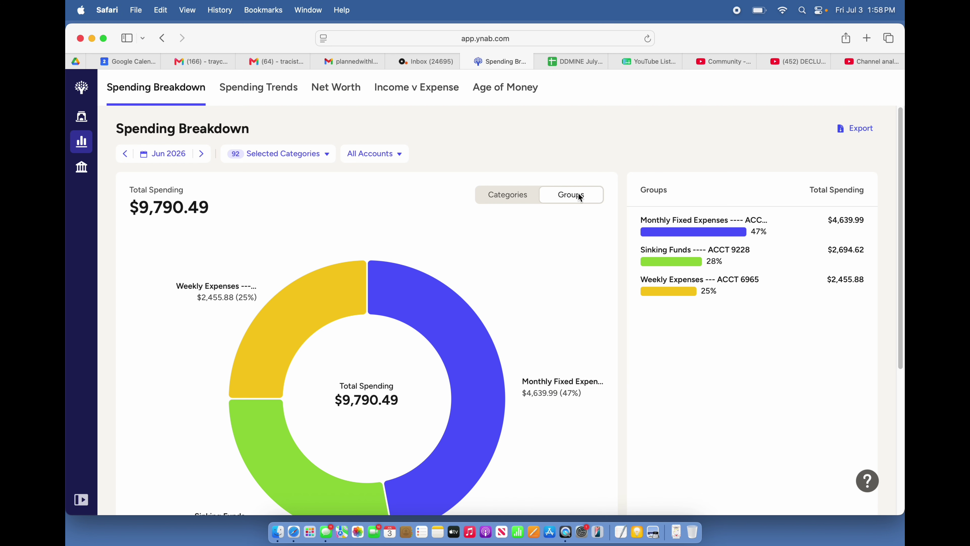
scroll(558, 271, "down", 4)
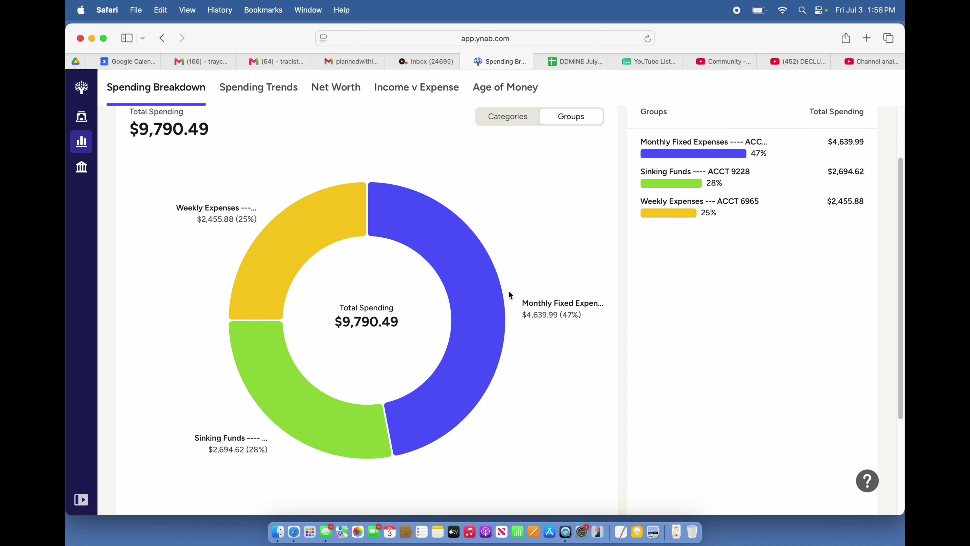
left_click(488, 300)
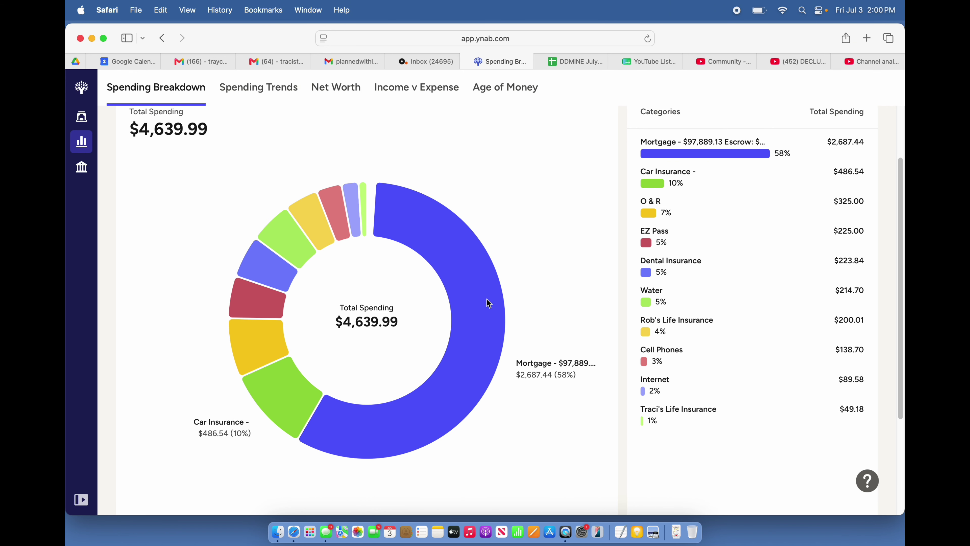
Return to all groups, examine the Weekly Expenses breakdown, and review the transactions of its college expenses category.
scroll(486, 298, "up", 3)
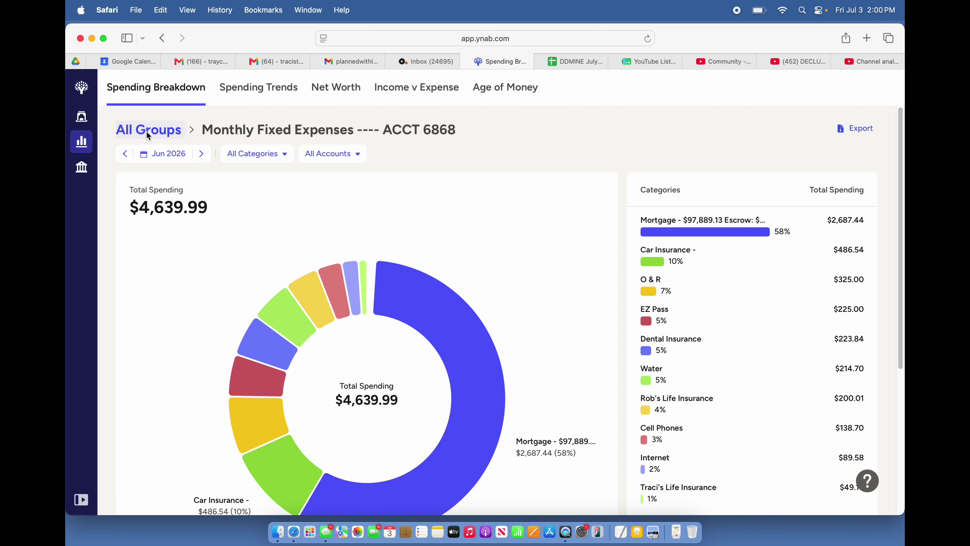
left_click(147, 130)
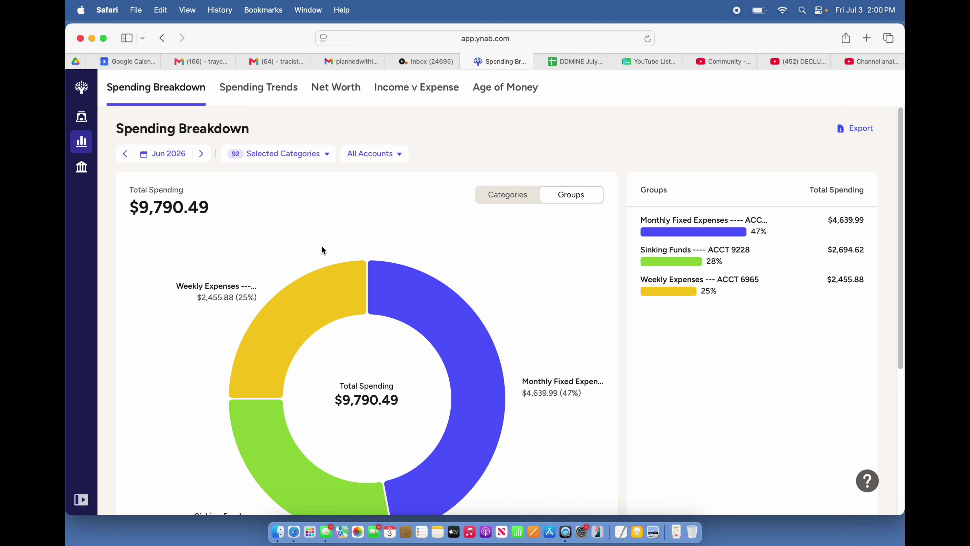
scroll(336, 285, "down", 2)
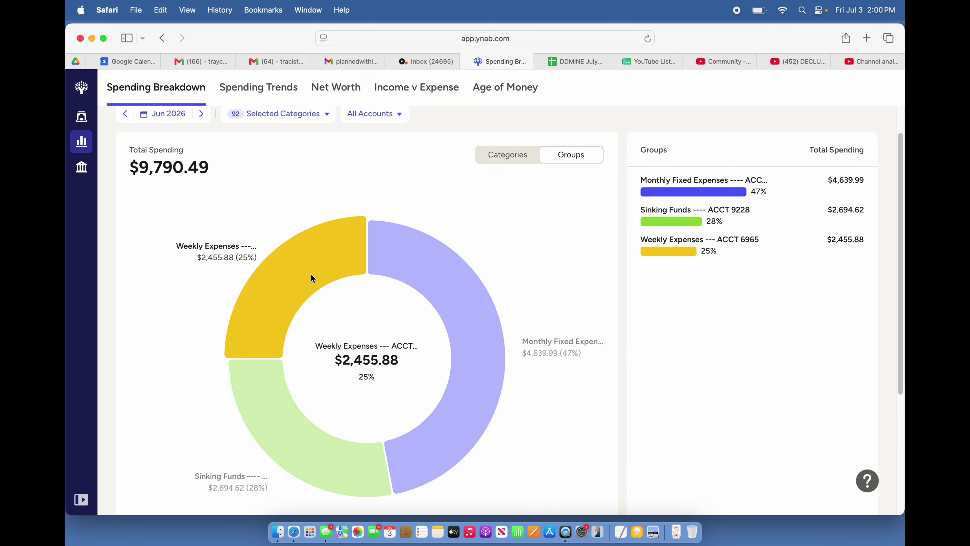
left_click(311, 275)
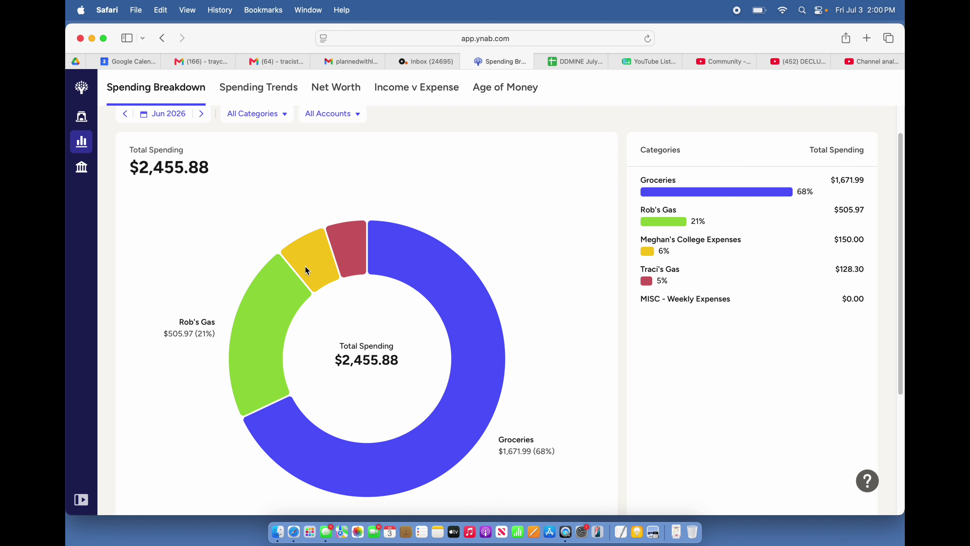
left_click(313, 265)
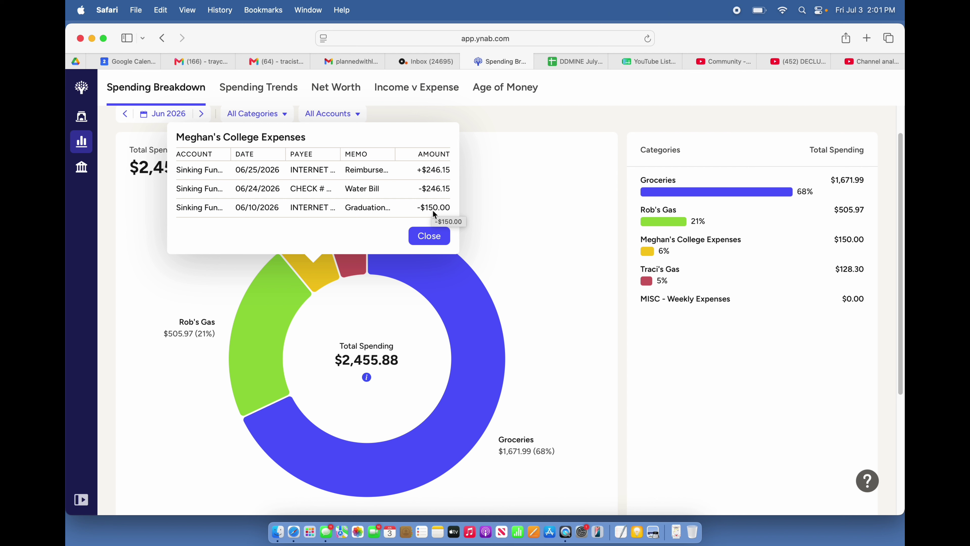
left_click(431, 237)
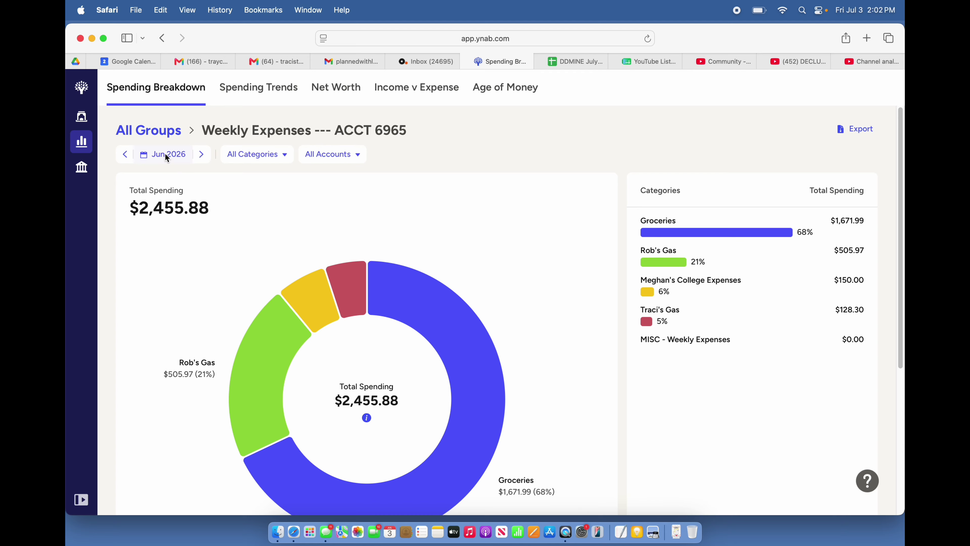
Return to all groups, and examine the Sinking Funds breakdown with the transactions of Birthdays (F/F) and Birthdays (Us).
left_click(150, 131)
scroll(237, 295, "down", 3)
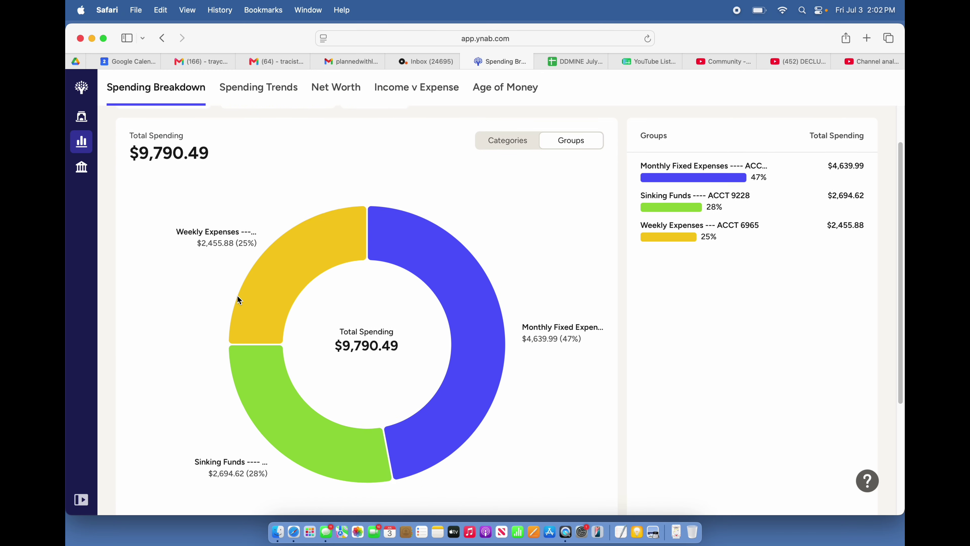
left_click(263, 381)
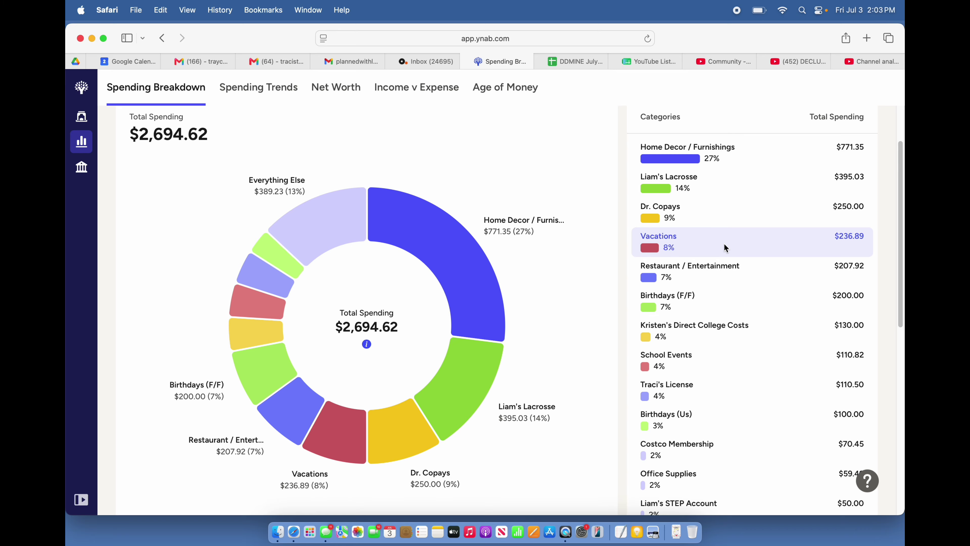
left_click(716, 309)
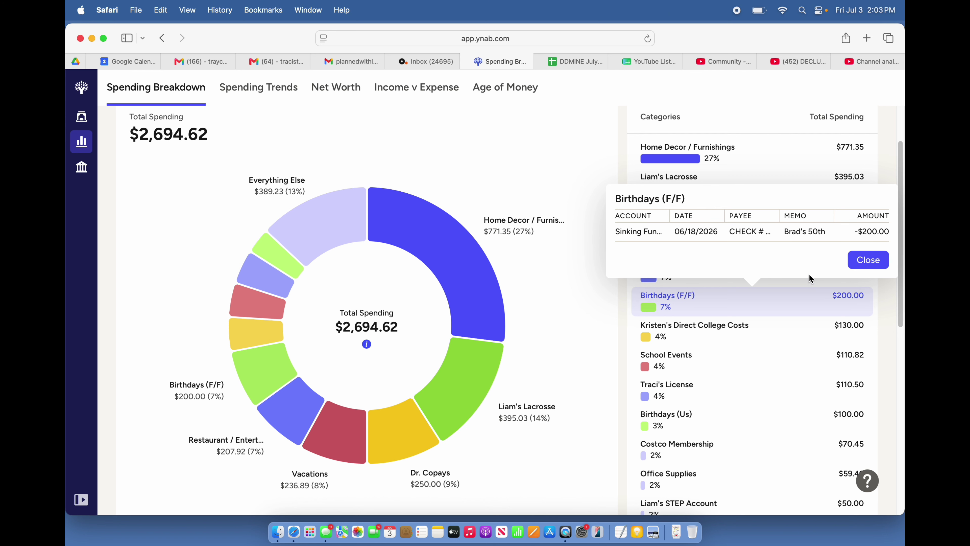
left_click(860, 262)
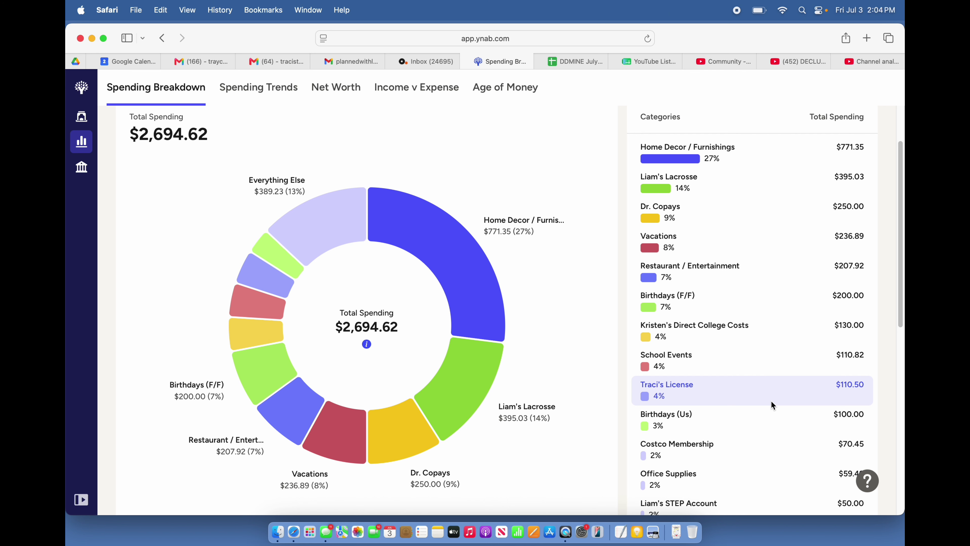
left_click(768, 430)
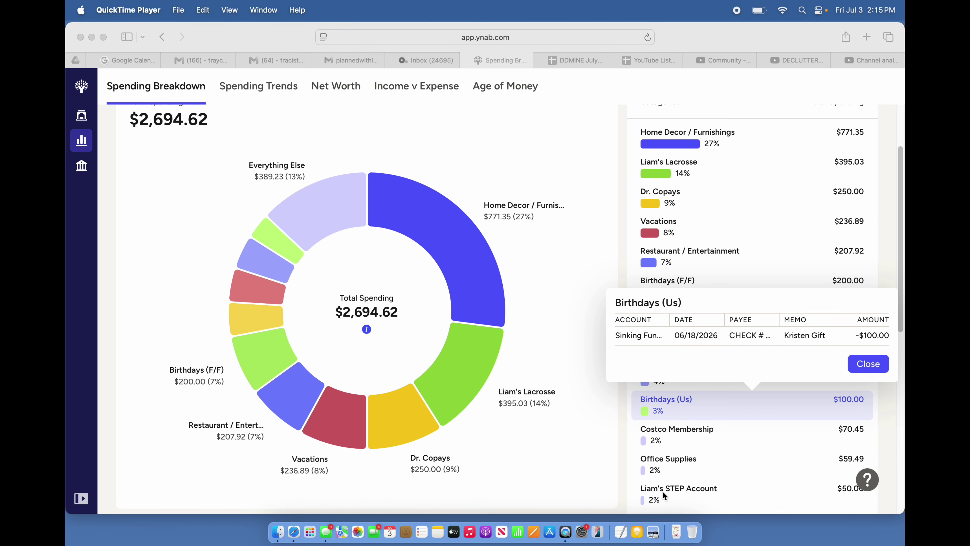
Close the Birthdays (Us) transactions, and examine the smaller Sinking Funds categories, including the transactions of Pool Maintainance.
left_click(875, 367)
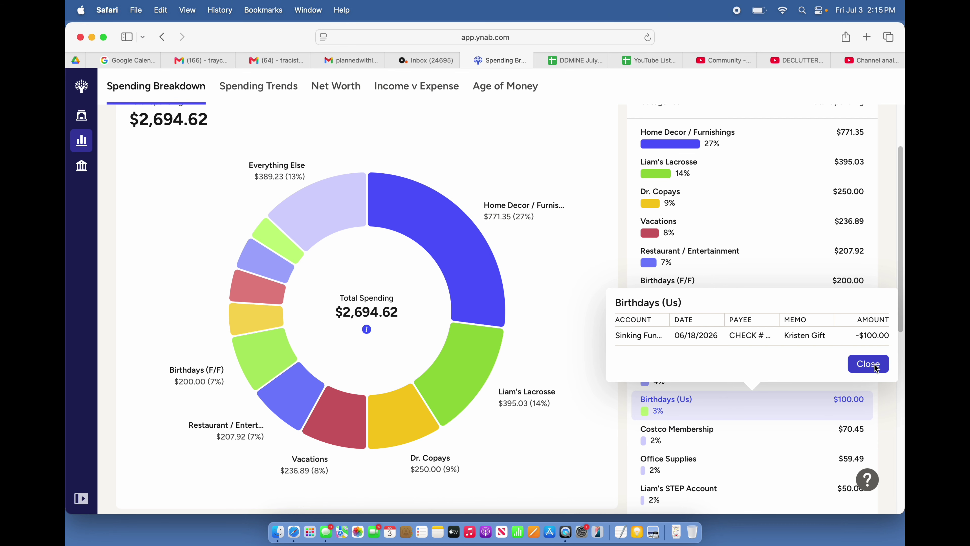
left_click(859, 366)
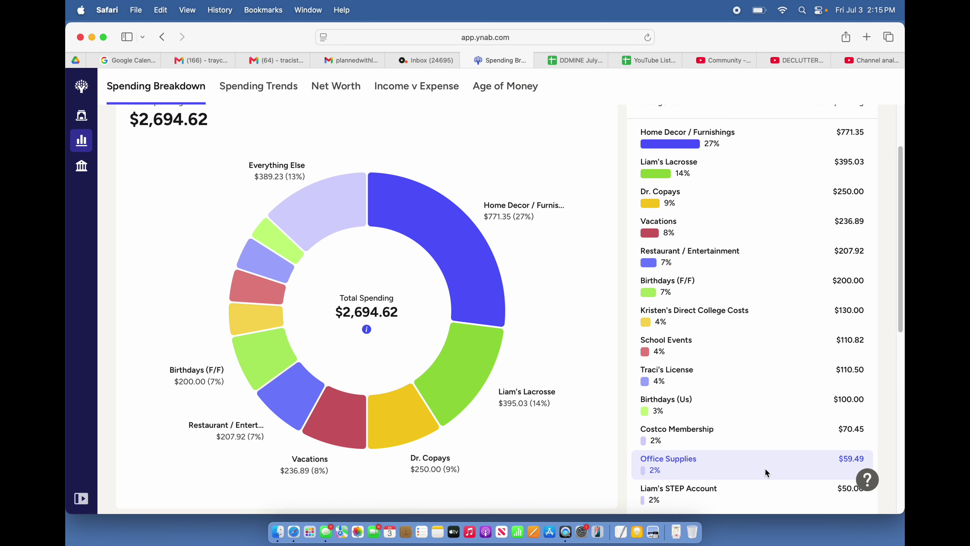
scroll(765, 469, "down", 2)
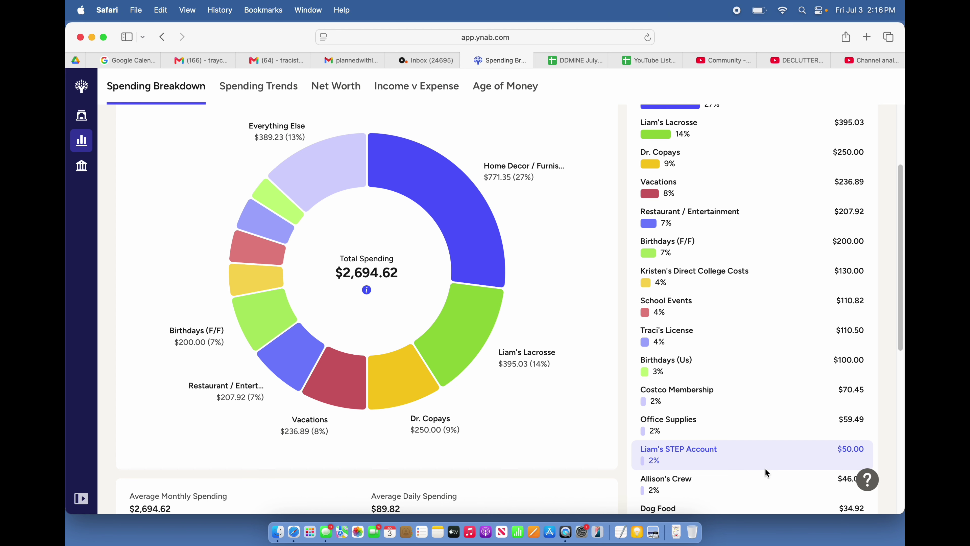
scroll(764, 474, "down", 2)
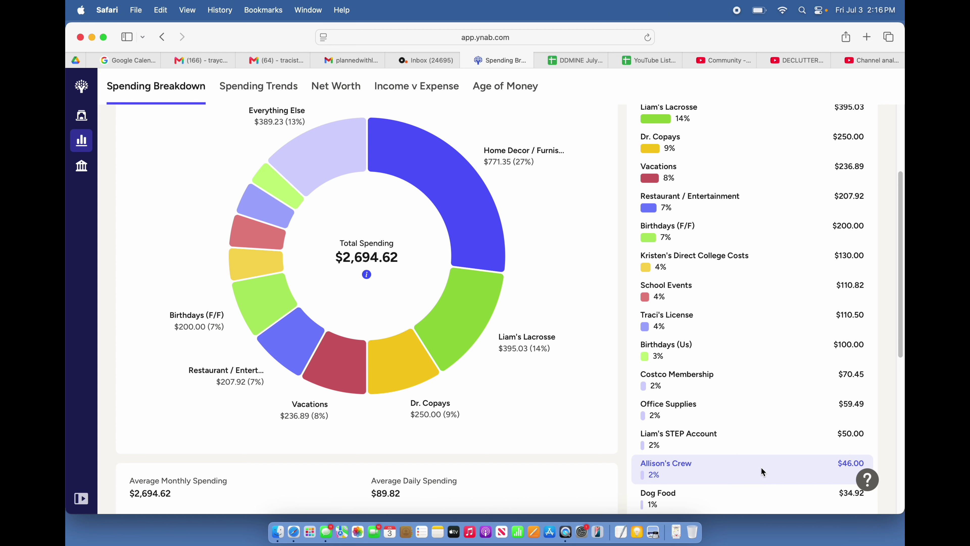
scroll(760, 472, "down", 2)
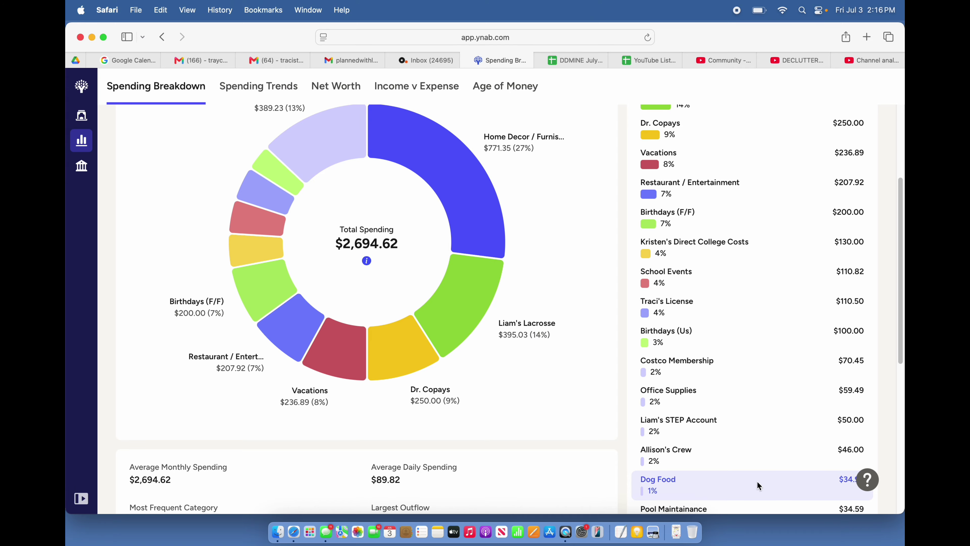
scroll(758, 483, "down", 6)
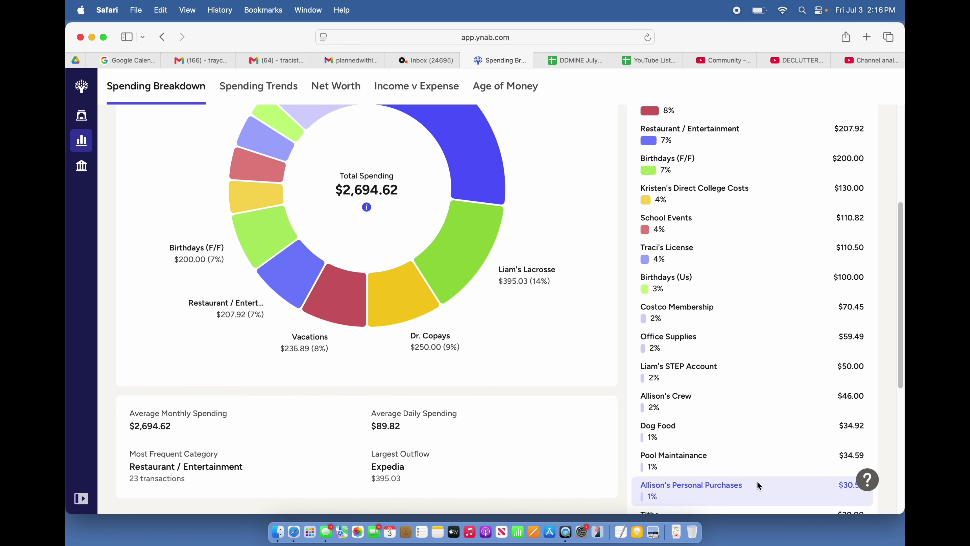
scroll(756, 480, "down", 2)
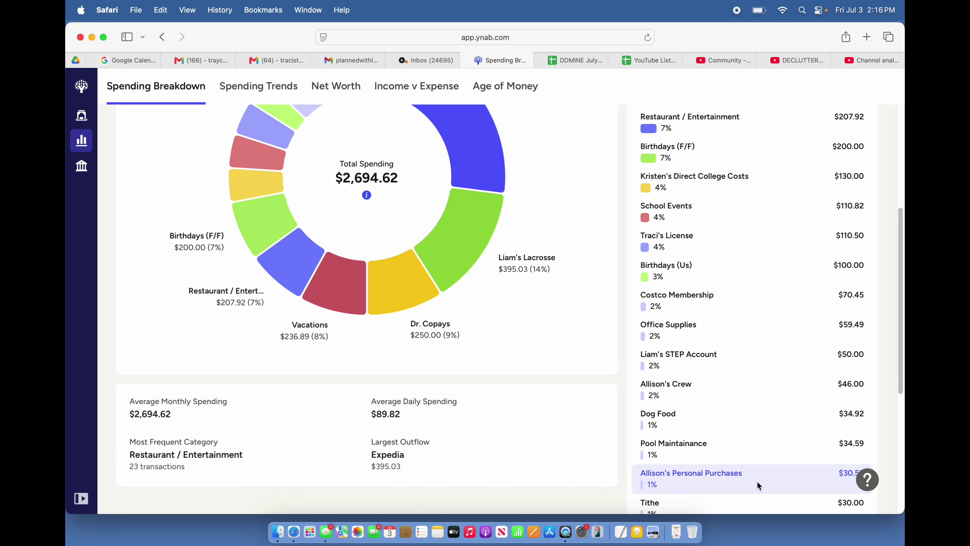
left_click(768, 454)
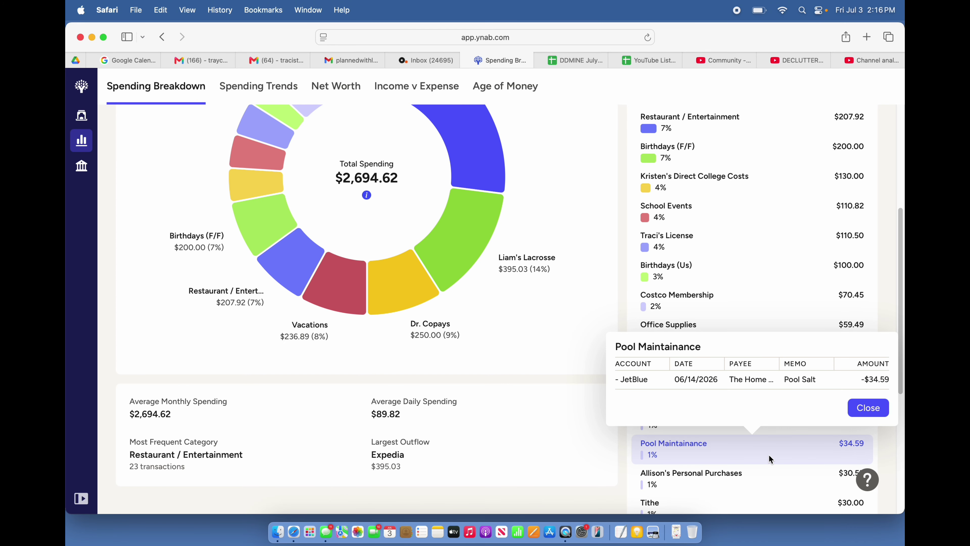
left_click(870, 409)
Review the transactions of the two personal purchases categories in the Sinking Funds breakdown, including the one labelled $30.09 for HULU.
scroll(768, 455, "down", 3)
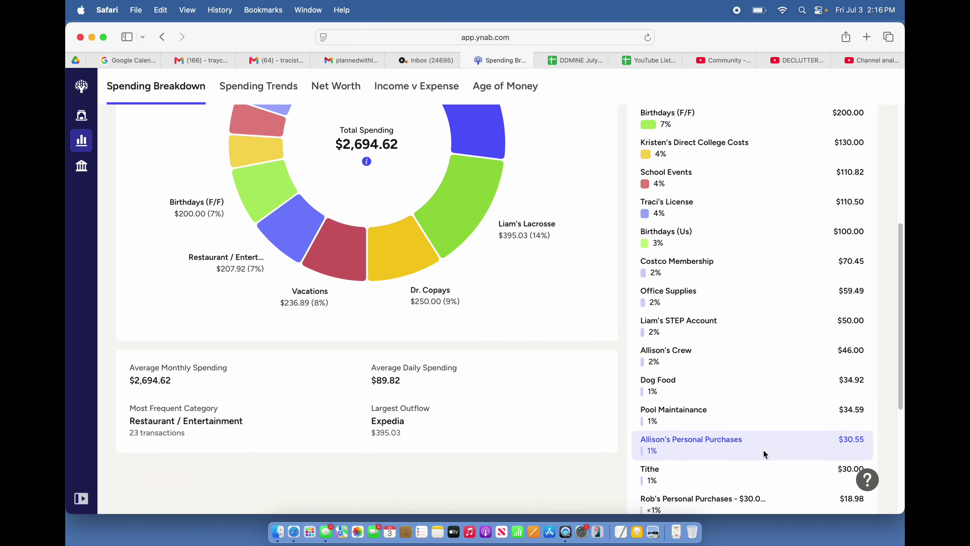
left_click(766, 454)
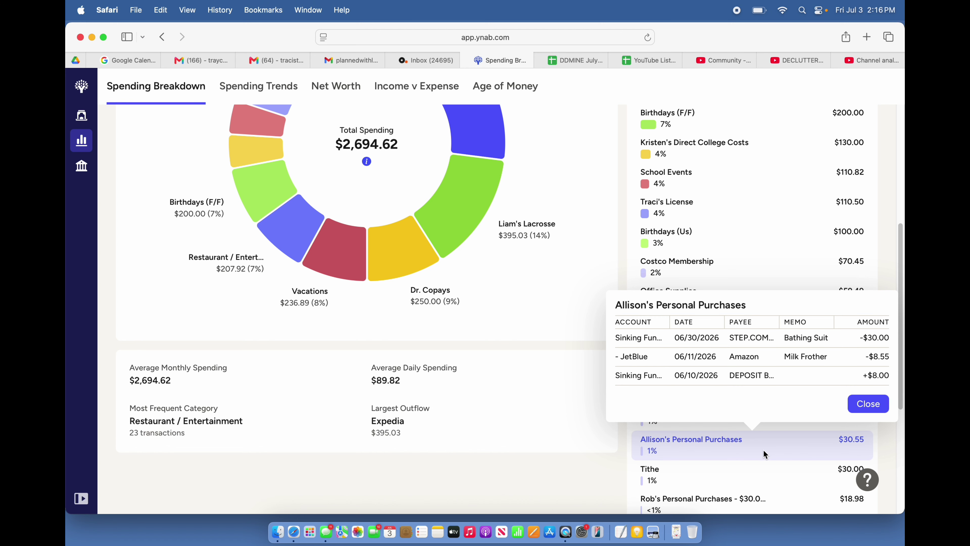
left_click(864, 405)
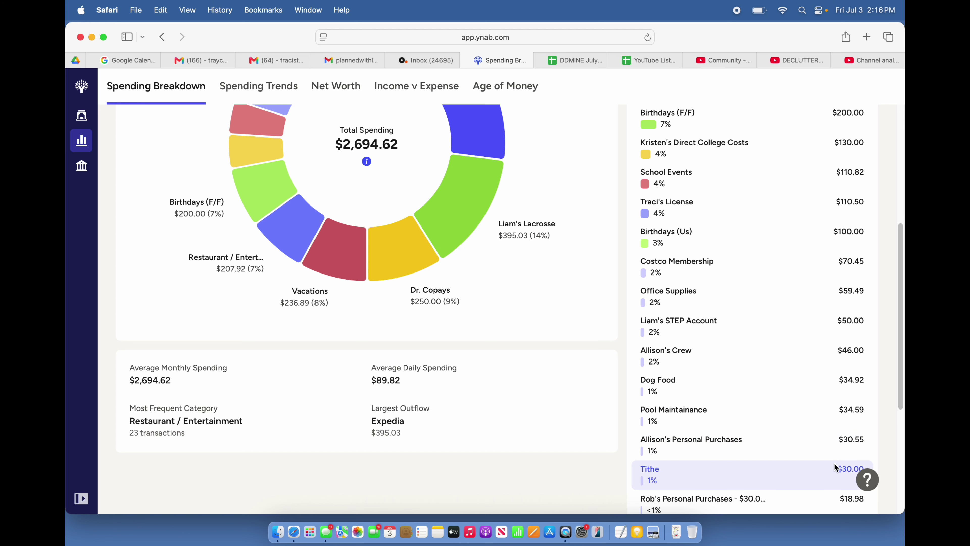
scroll(834, 462, "down", 2)
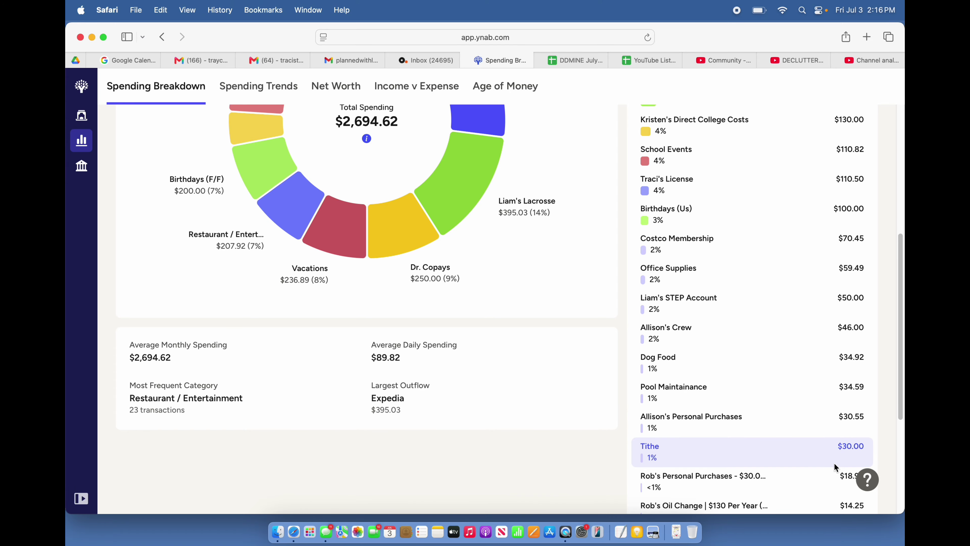
scroll(834, 462, "down", 3)
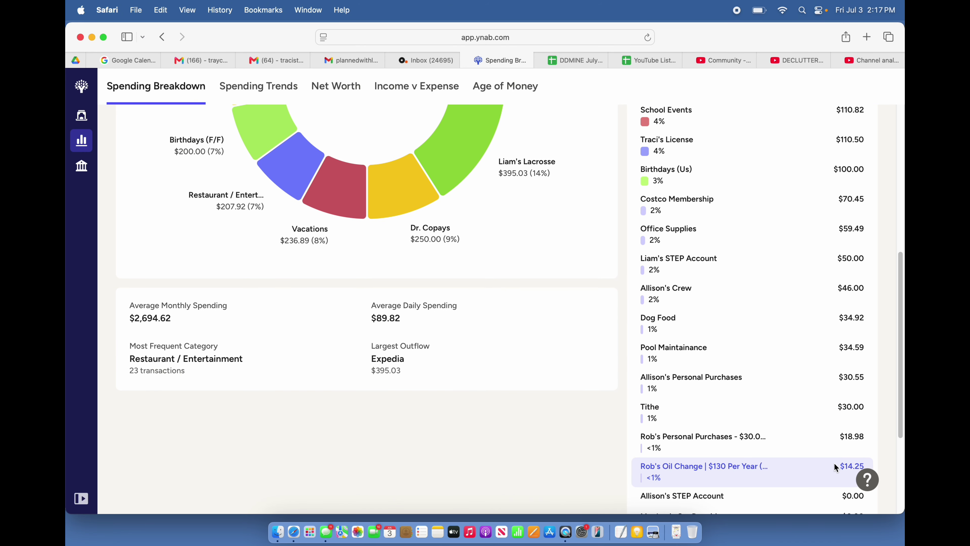
left_click(823, 448)
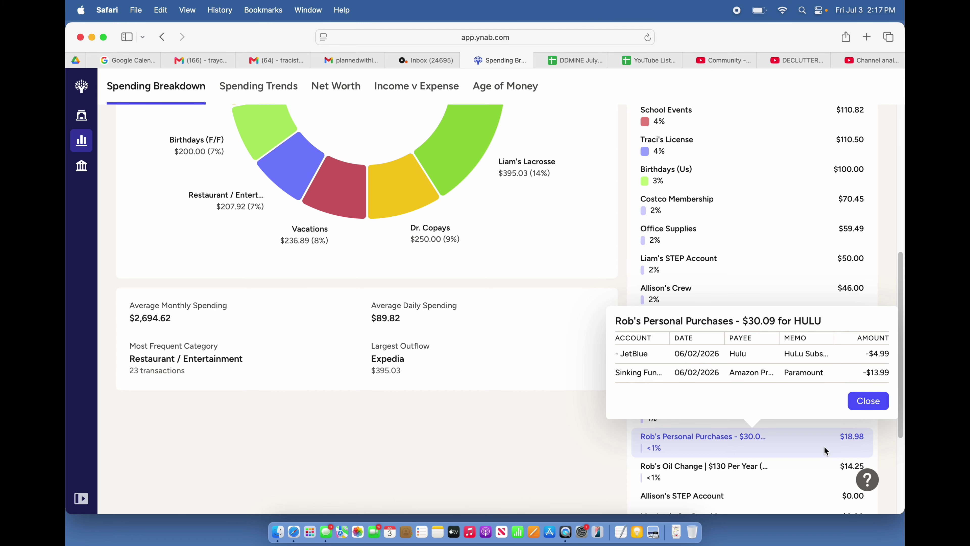
left_click(868, 400)
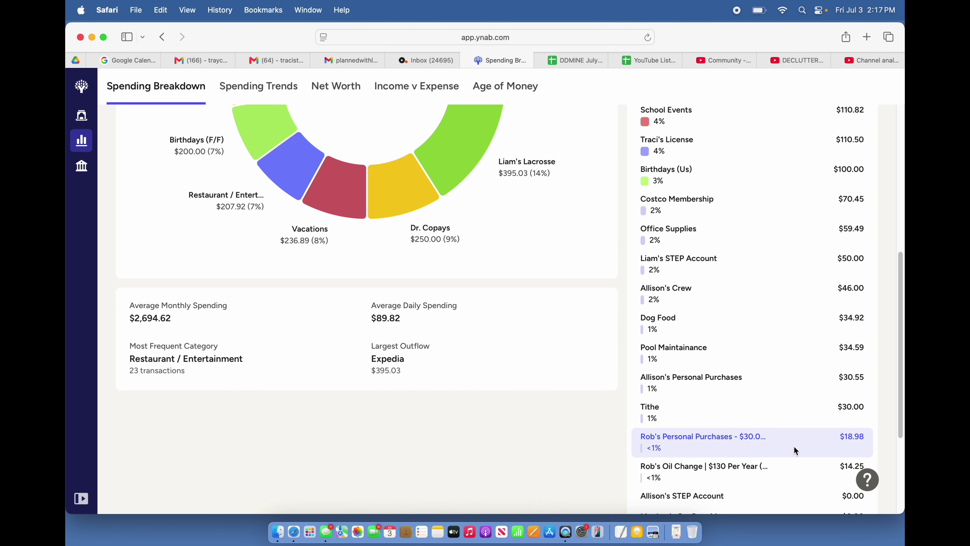
Review the transactions of the oil change category, and examine the last categories in the Sinking Funds breakdown.
scroll(793, 446, "down", 2)
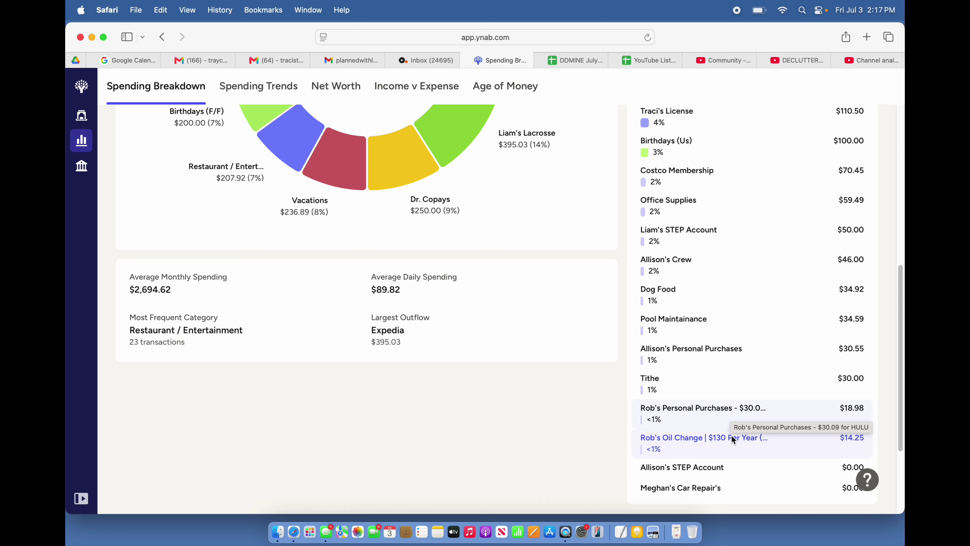
left_click(732, 450)
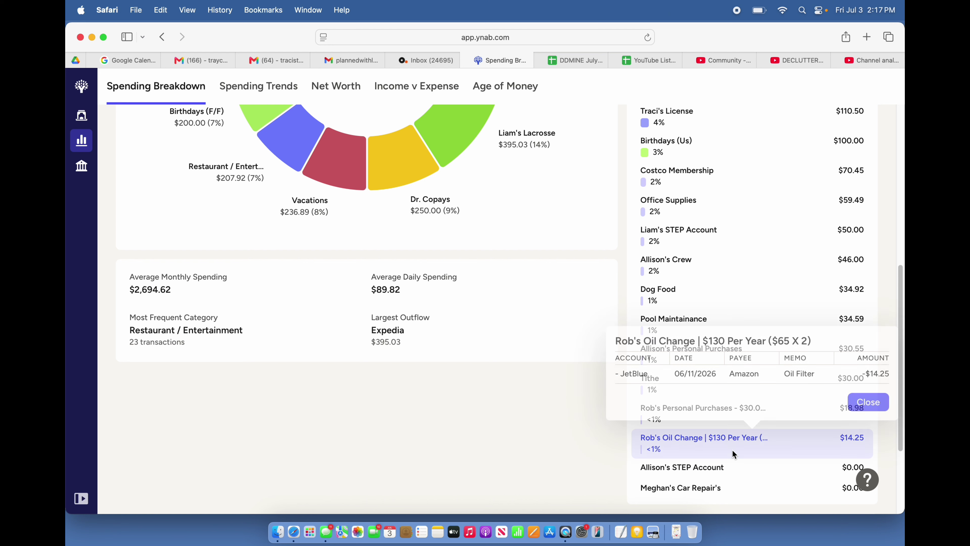
left_click(868, 402)
scroll(778, 450, "down", 2)
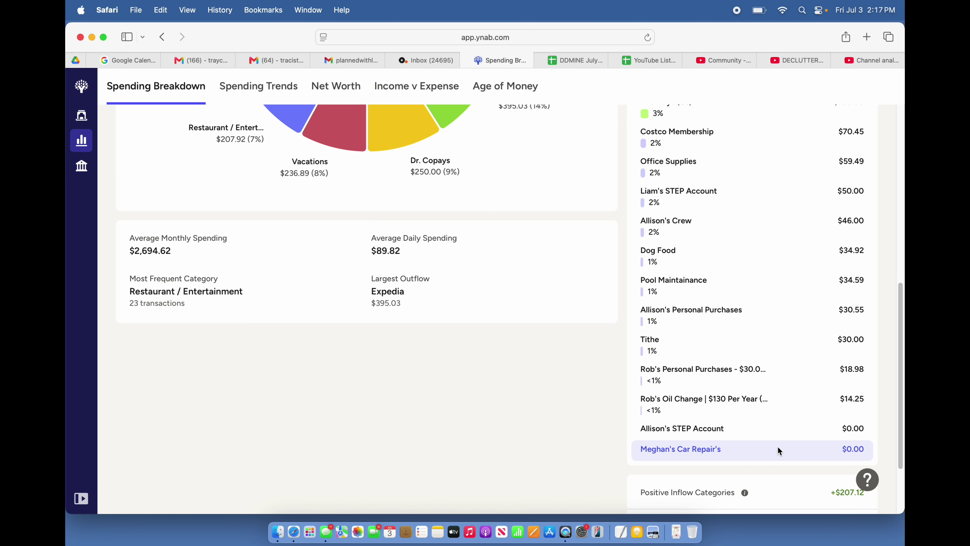
Return to all groups, and examine the overall June 2026 spending split between Monthly Fixed Expenses, Sinking Funds and Weekly Expenses.
scroll(777, 446, "up", 10)
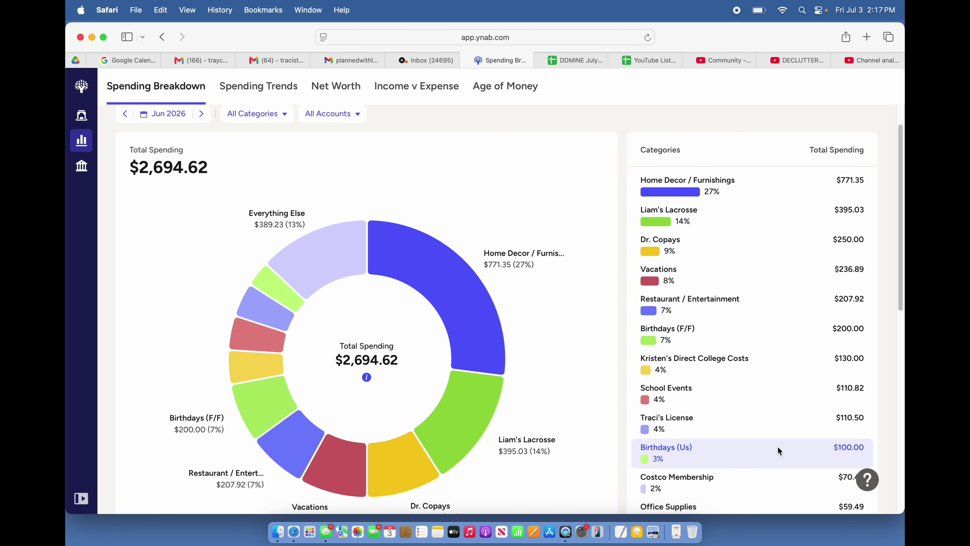
scroll(777, 445, "up", 2)
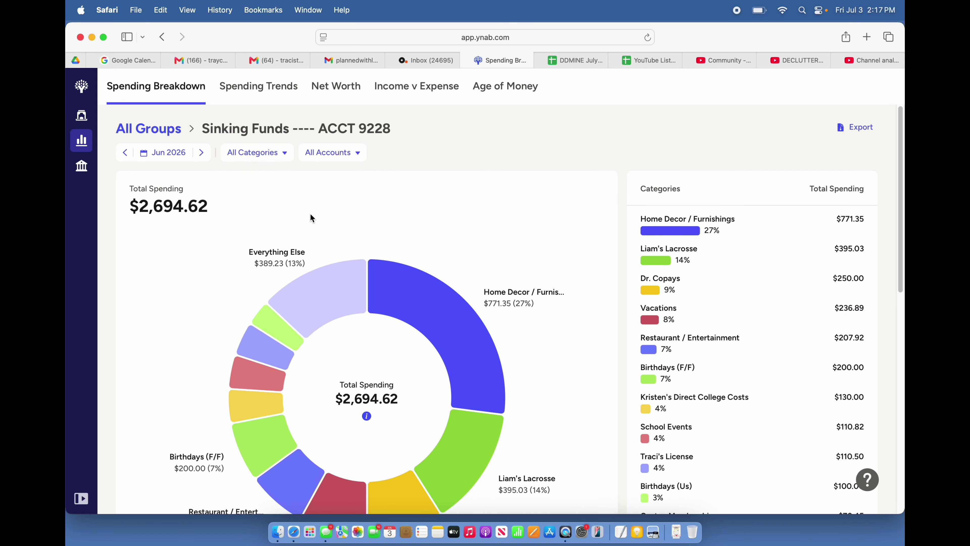
left_click(176, 130)
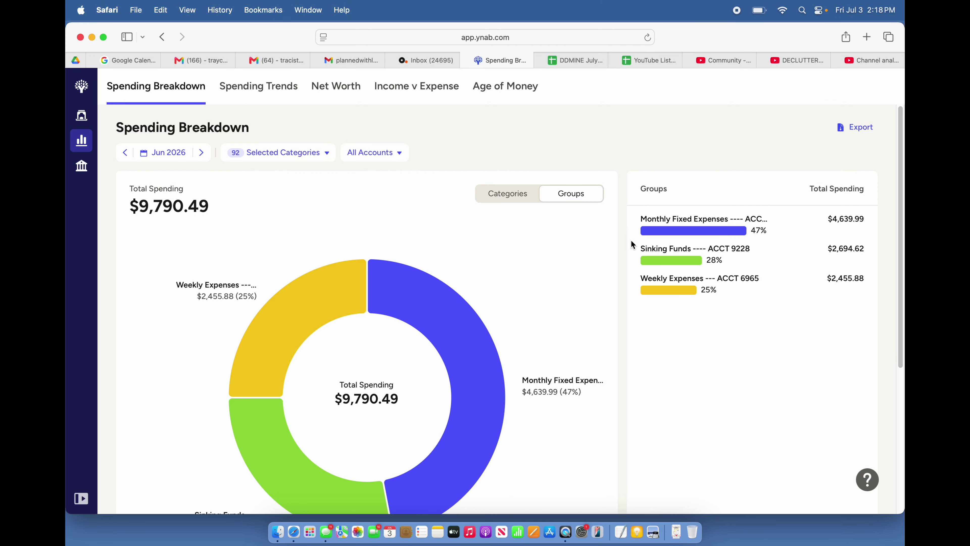
mouse_move(457, 335)
scroll(522, 299, "down", 2)
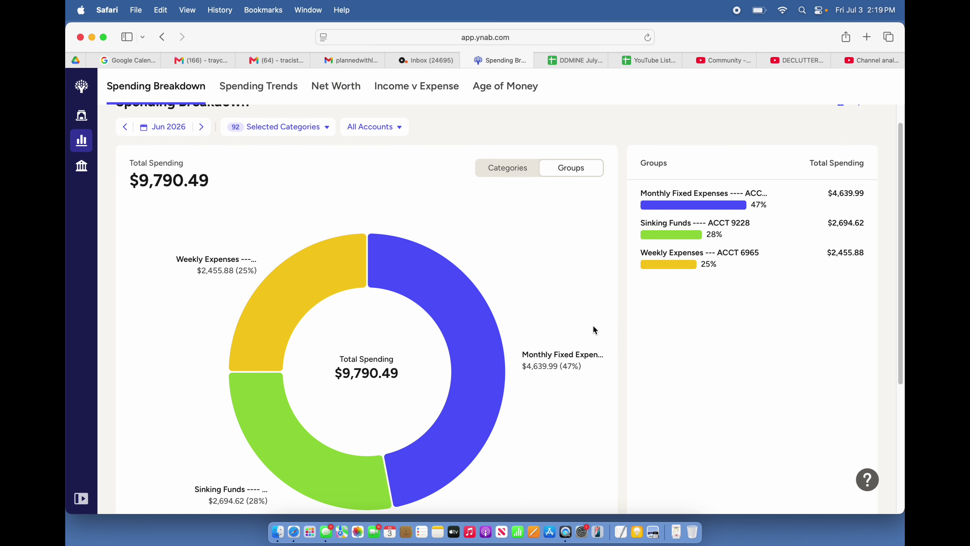
scroll(593, 326, "down", 2)
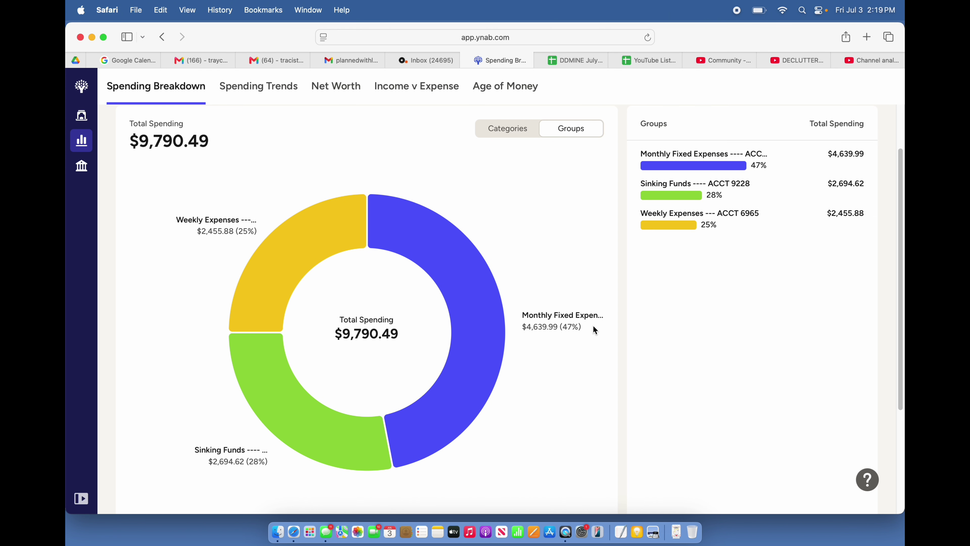